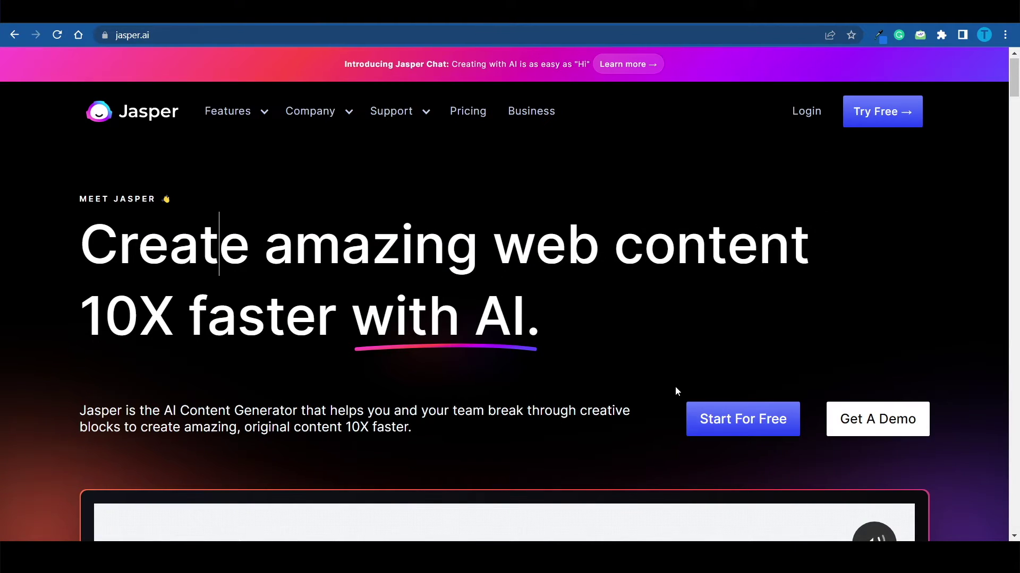
Step: Scroll the Jasper home page, then highlight and deselect the tagline about Jasper
scroll(675, 388, "down", 1)
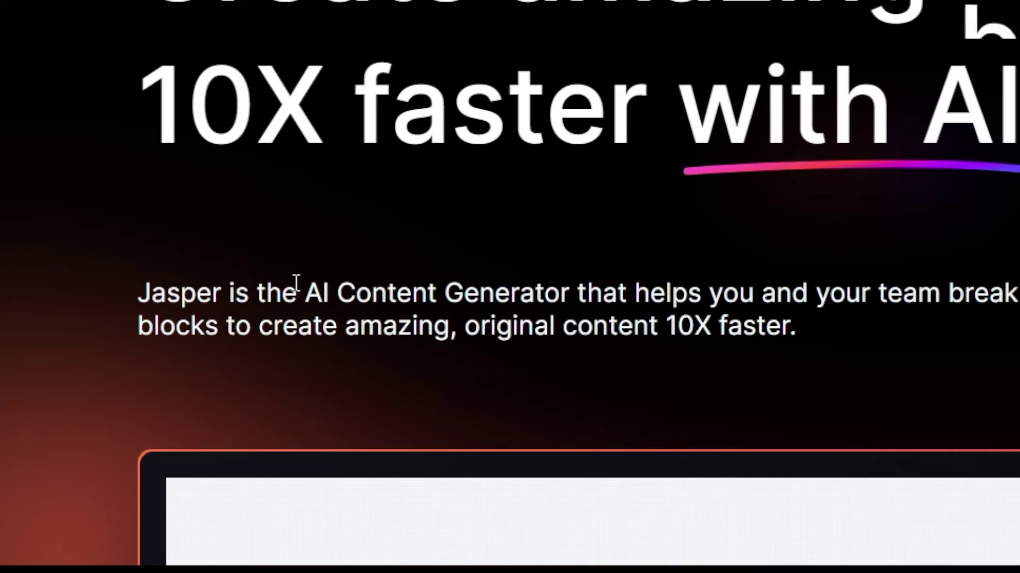
left_click_drag(307, 292, 632, 274)
left_click(631, 258)
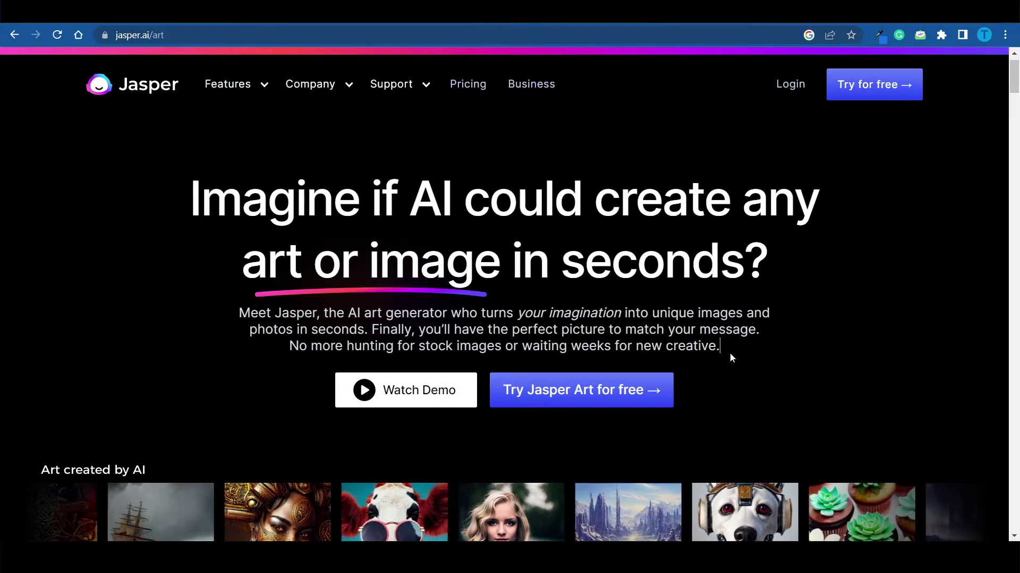
Step: Scroll the Jasper Art page and highlight the sentence about describing the image
scroll(729, 352, "down", 3)
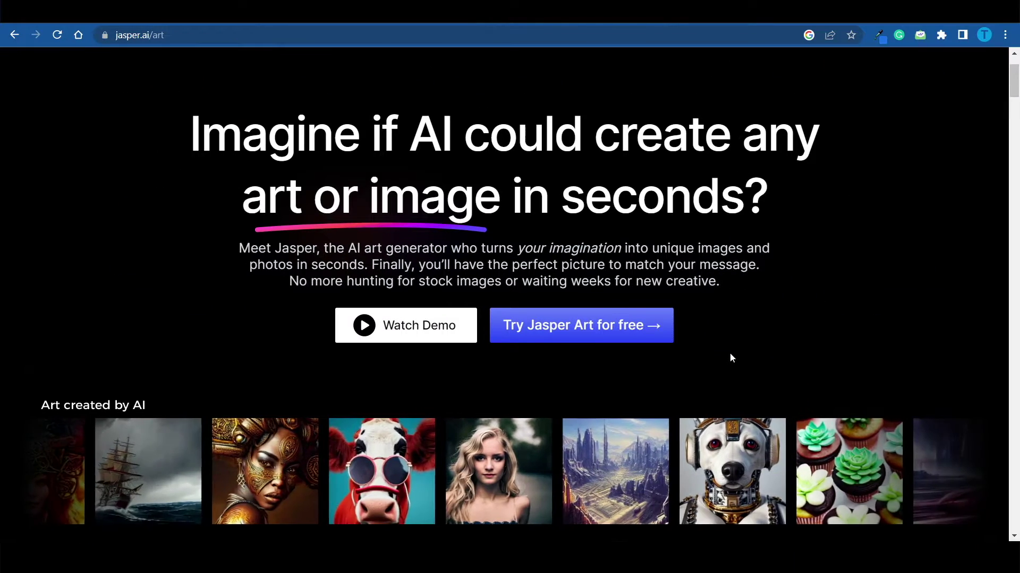
scroll(730, 353, "up", 3)
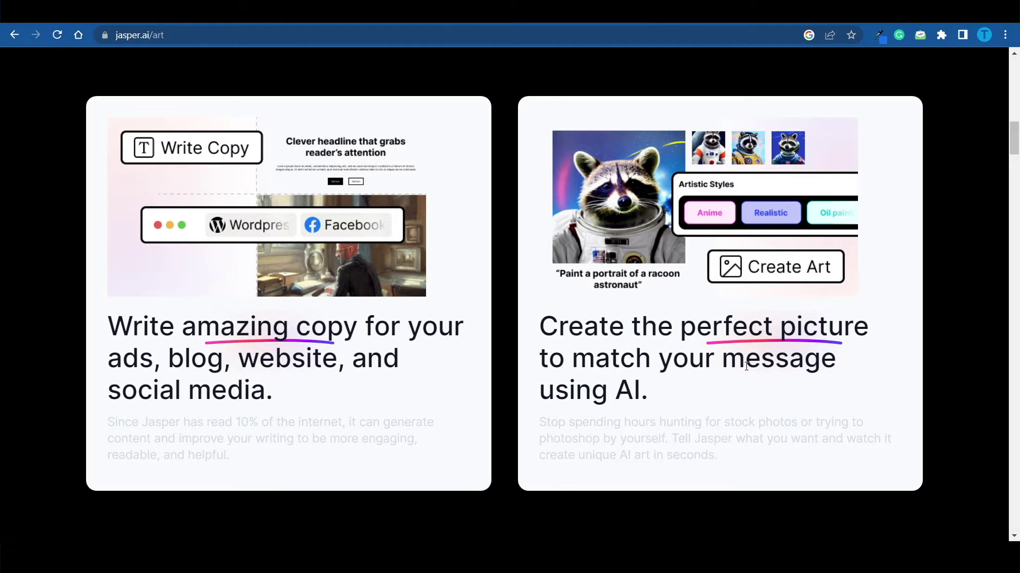
scroll(375, 291, "down", 10)
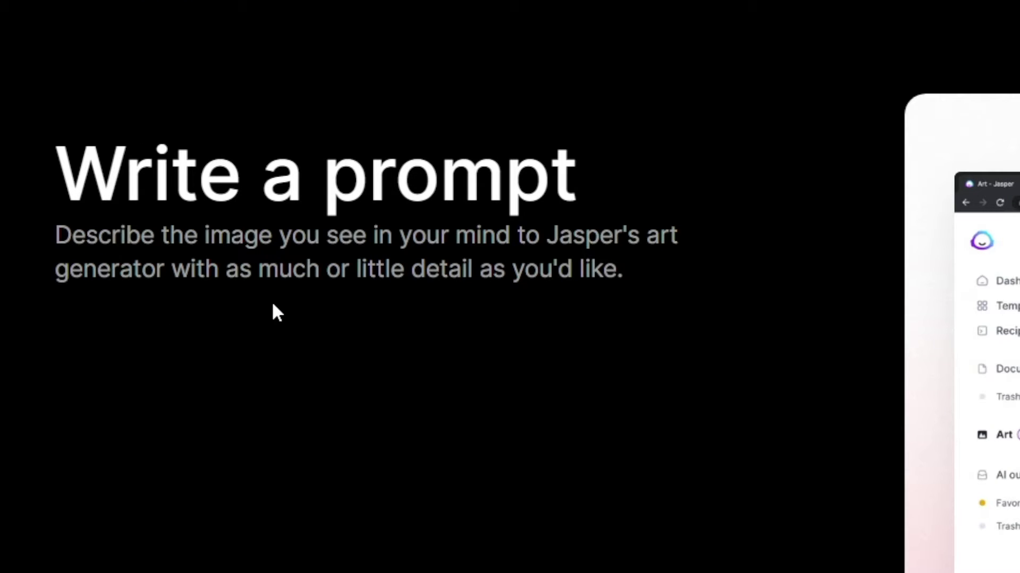
left_click_drag(211, 268, 652, 272)
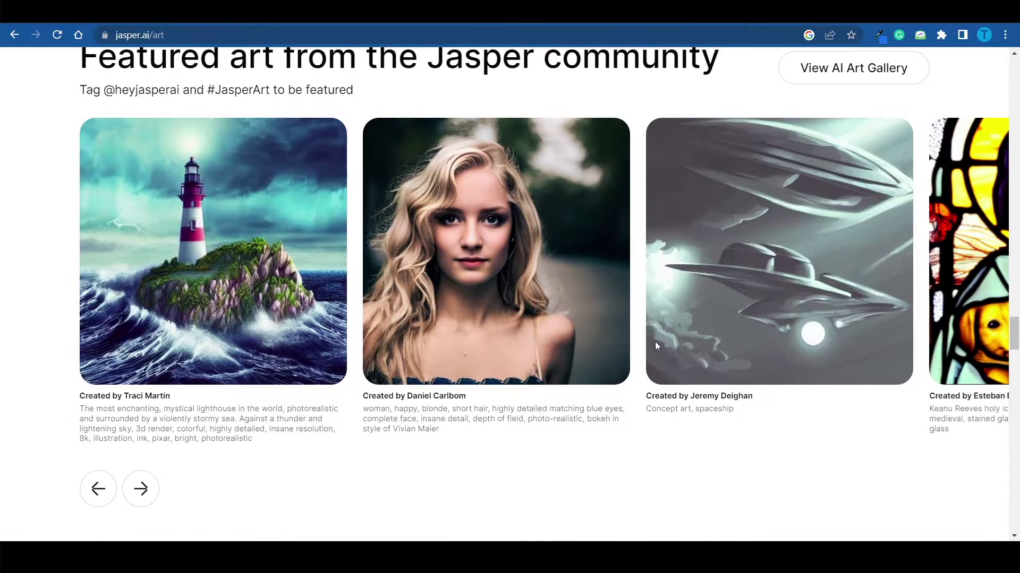
scroll(656, 346, "up", 1)
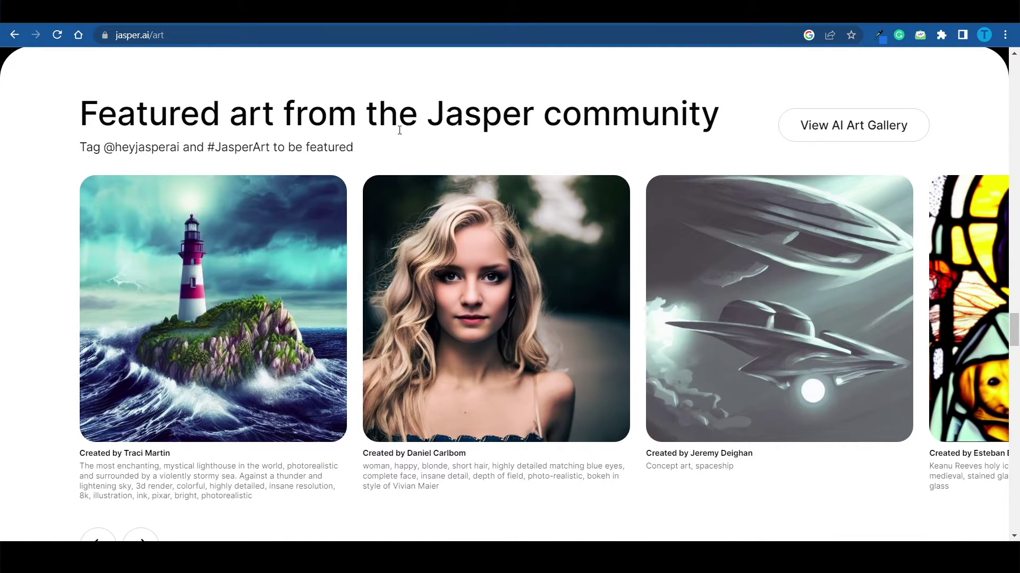
left_click(924, 126)
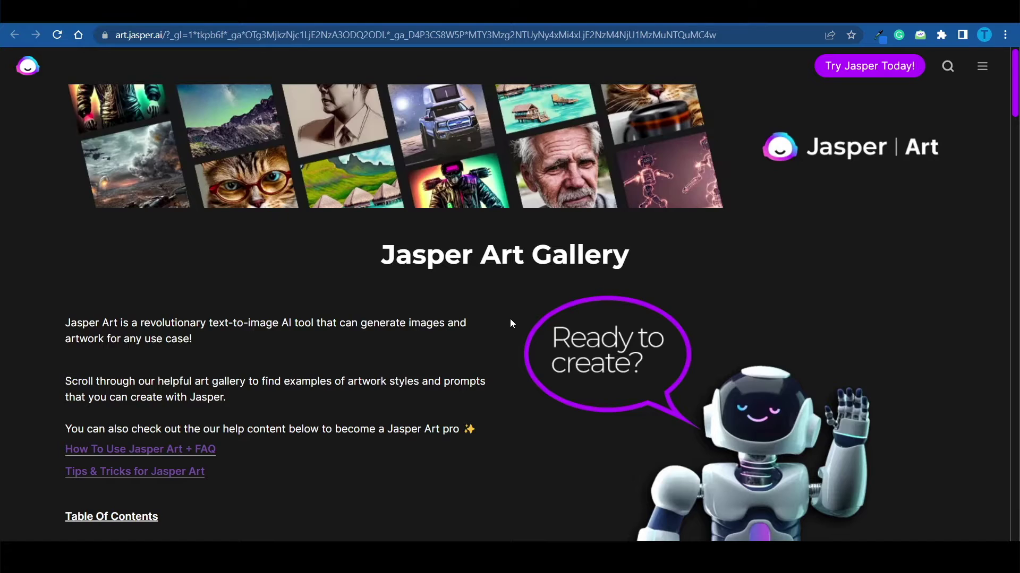
scroll(511, 321, "down", 10)
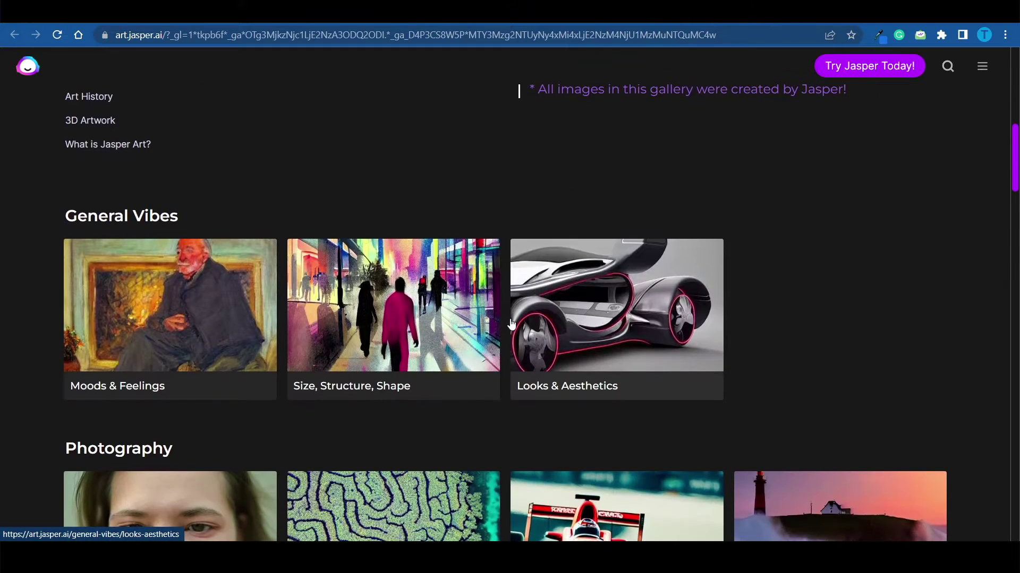
scroll(511, 324, "down", 4)
scroll(511, 324, "down", 1)
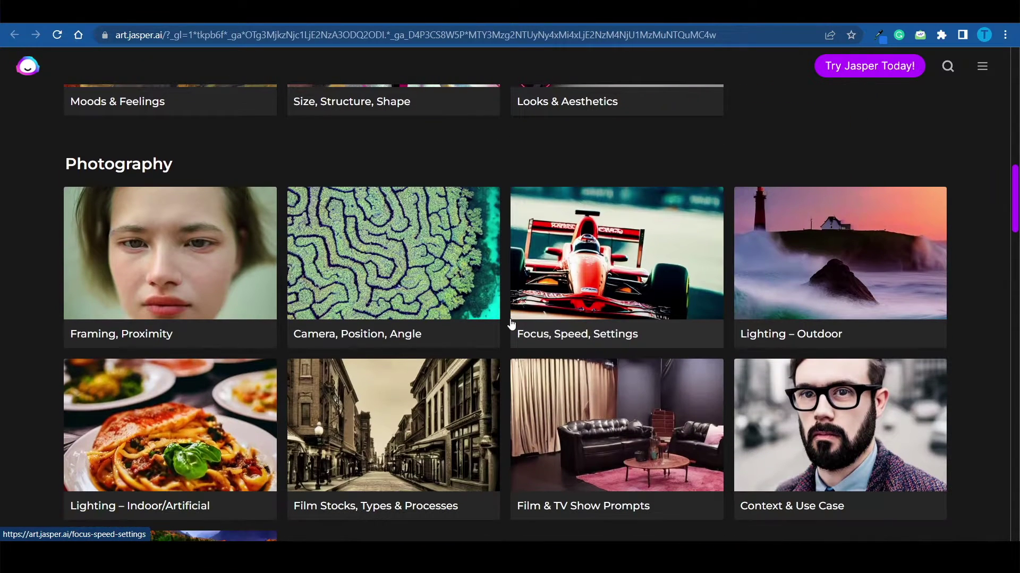
scroll(511, 324, "down", 15)
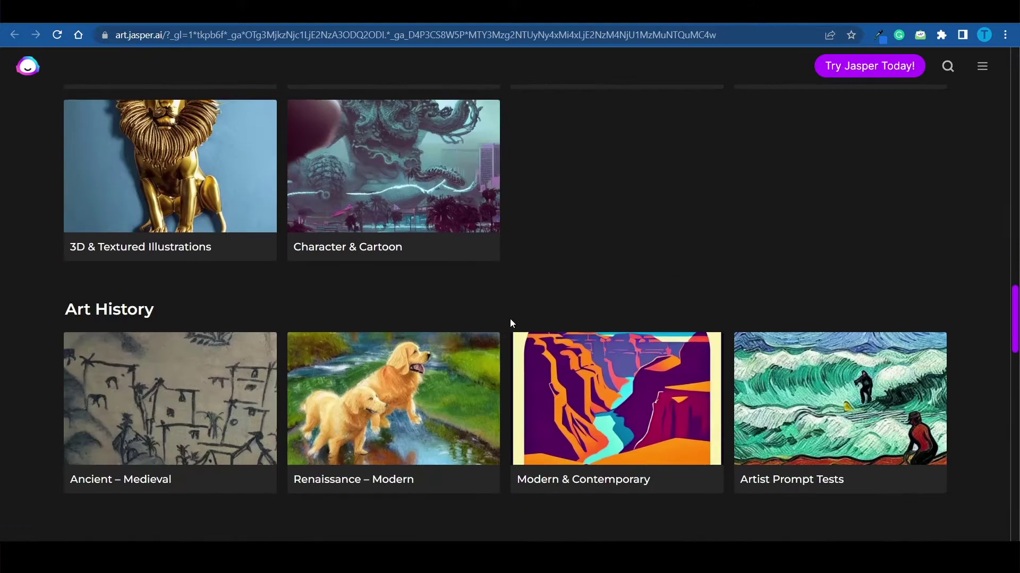
scroll(511, 323, "down", 5)
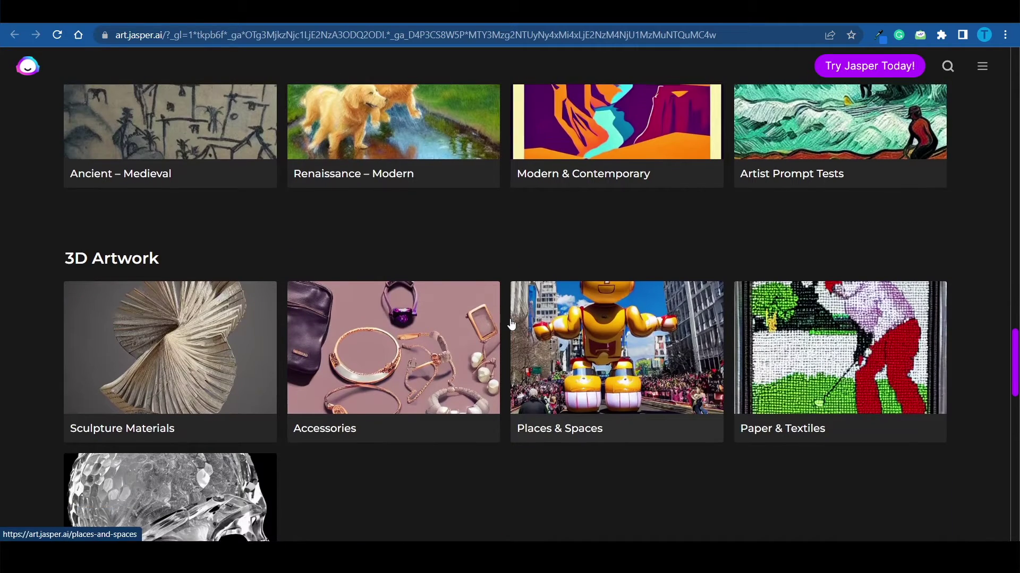
scroll(511, 324, "down", 5)
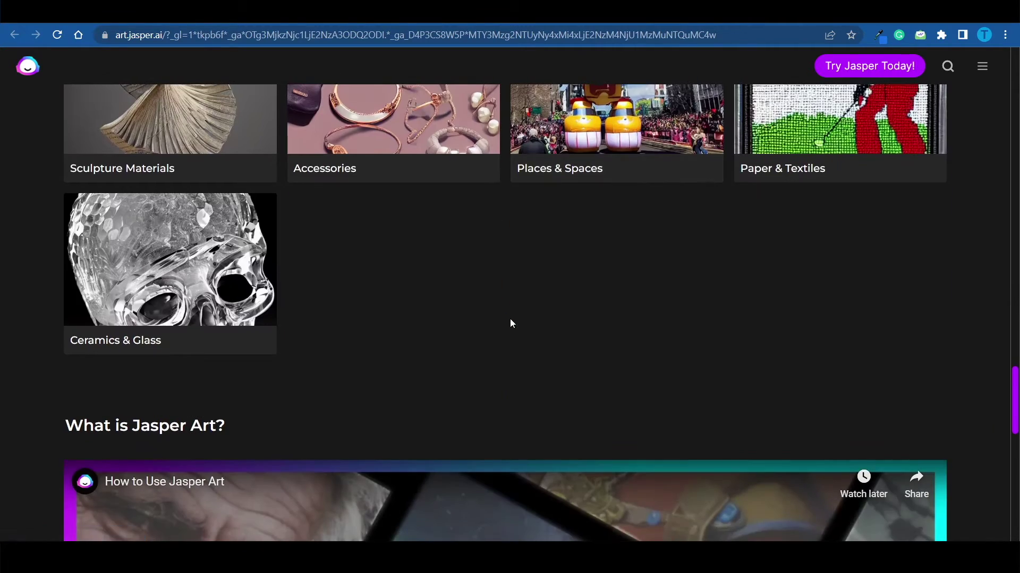
scroll(510, 323, "down", 1)
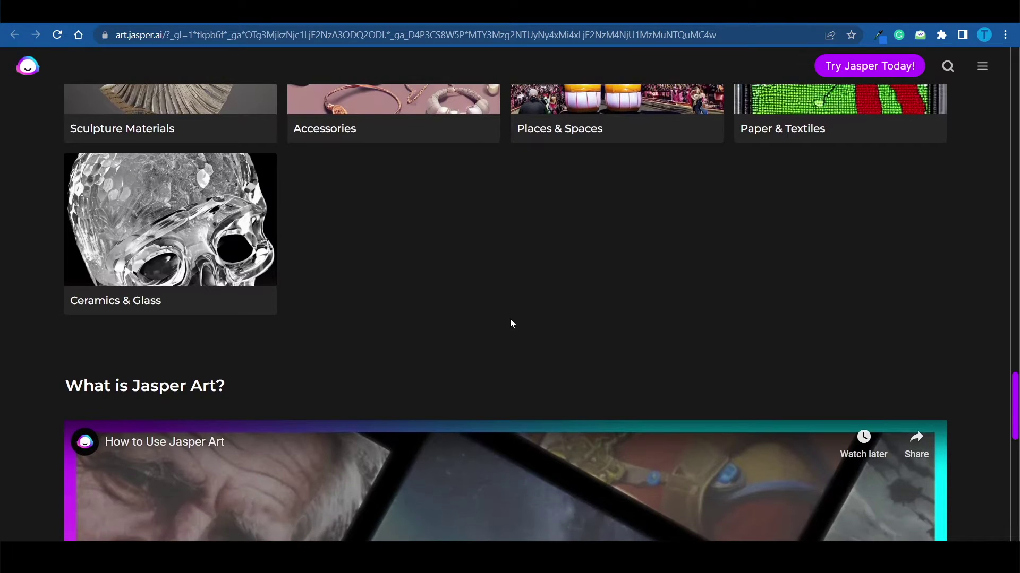
scroll(509, 322, "up", 5)
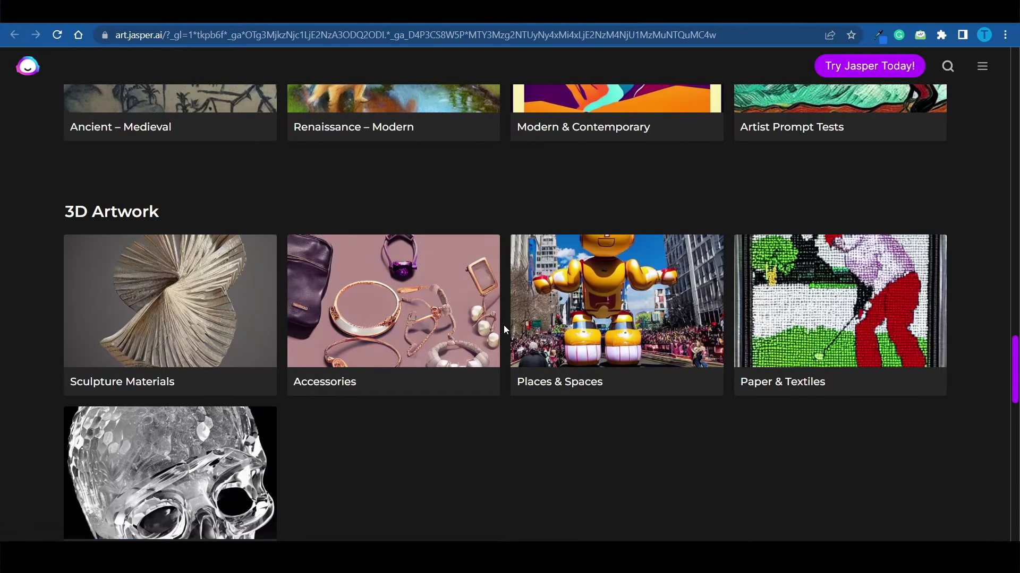
scroll(504, 328, "up", 4)
scroll(503, 328, "up", 5)
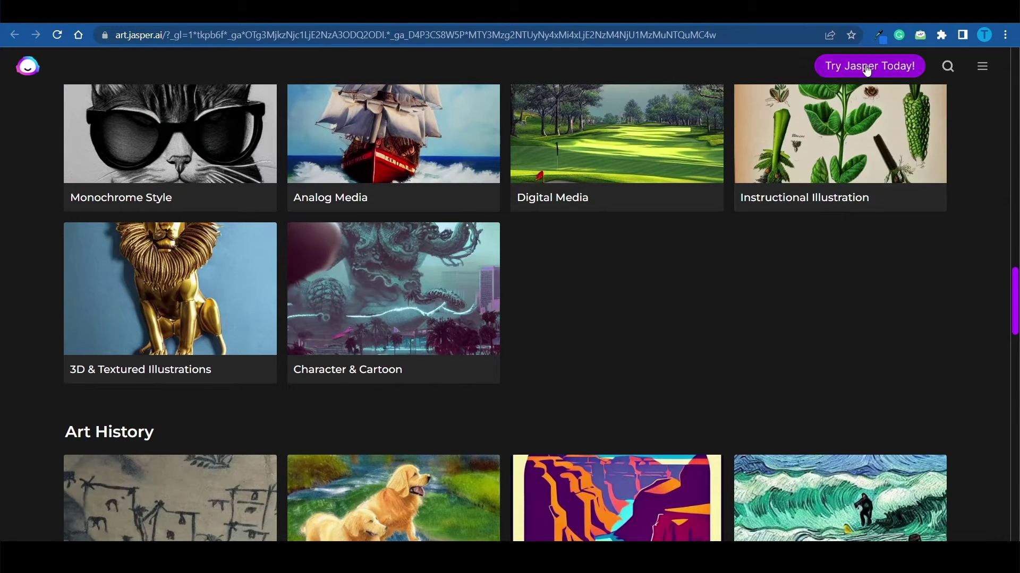
Step: Sign up for Jasper Art with Google, choose 'Other' as the use, and pass the reCAPTCHA
left_click(867, 67)
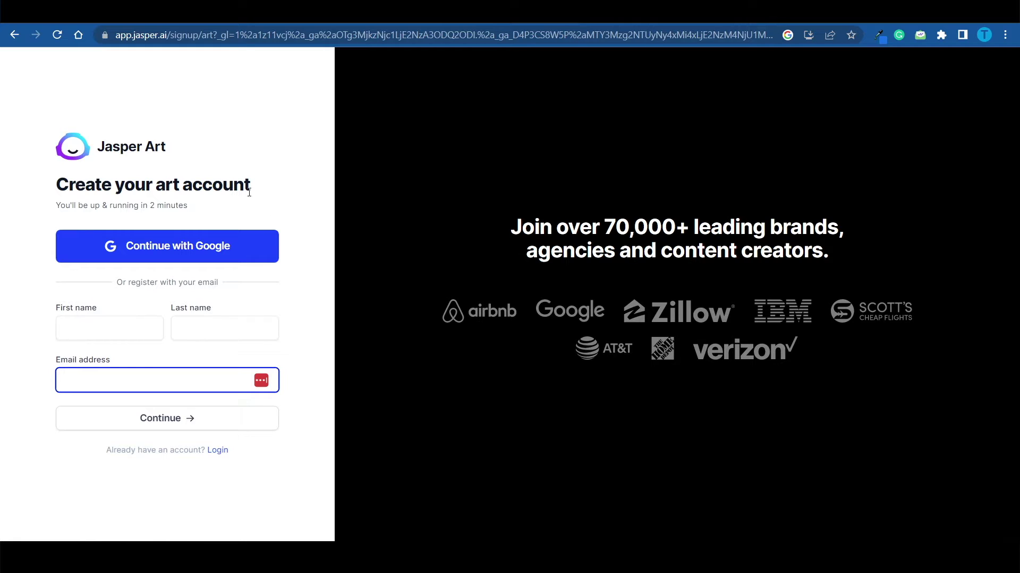
left_click(232, 249)
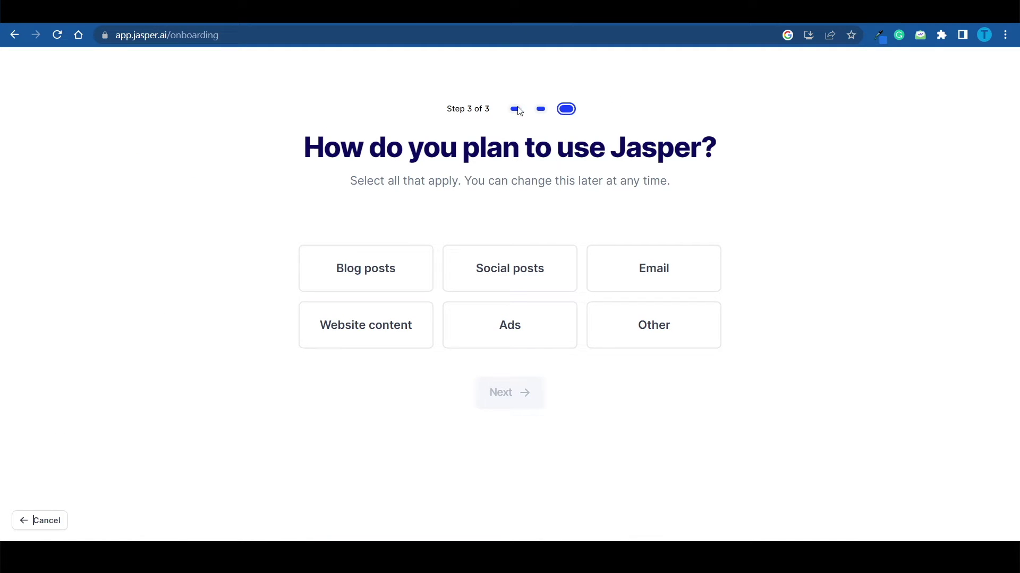
left_click(658, 345)
left_click(509, 395)
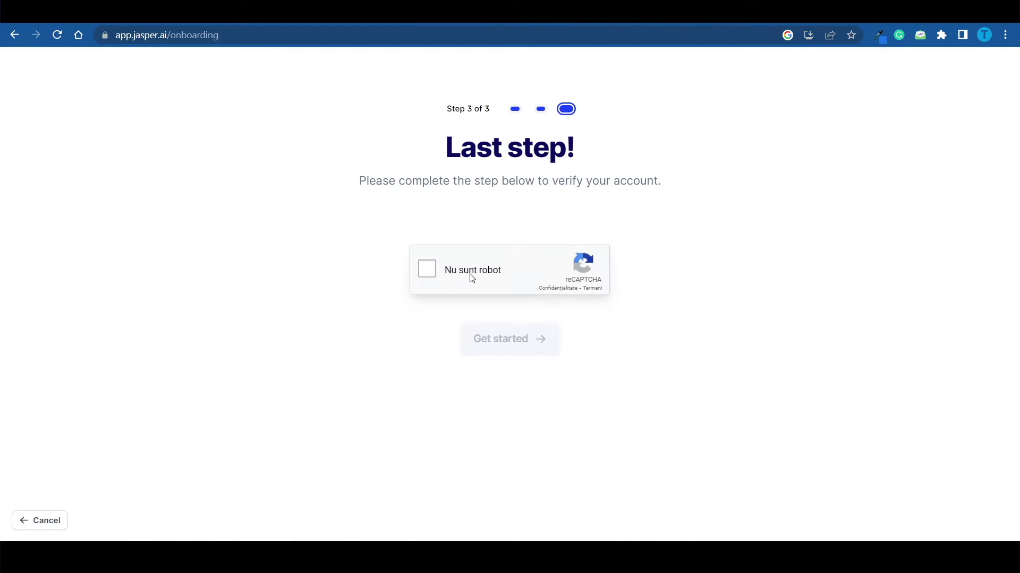
left_click(472, 277)
left_click(521, 325)
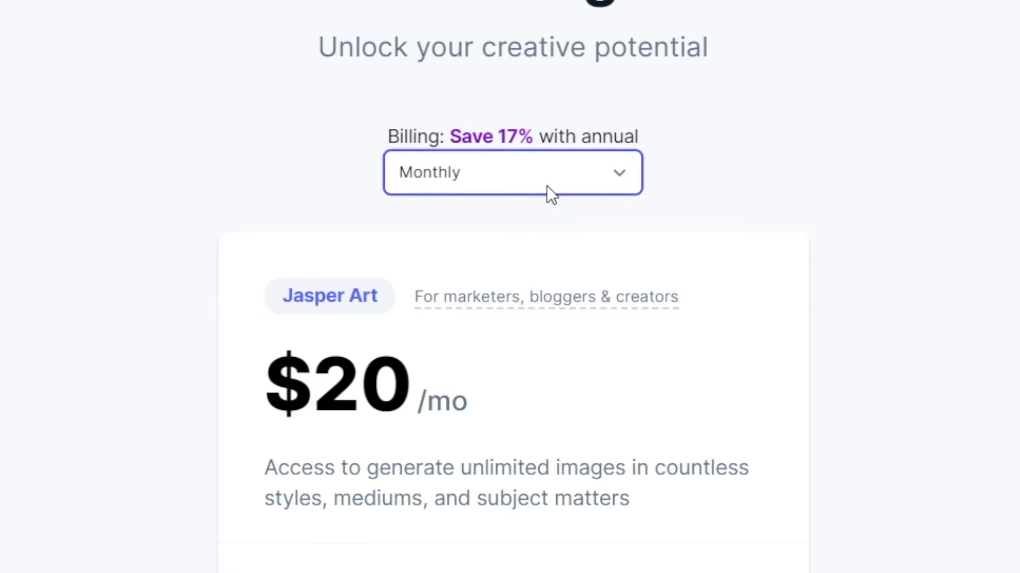
Step: Keep Monthly billing and scroll down through the plan's feature list
left_click(547, 186)
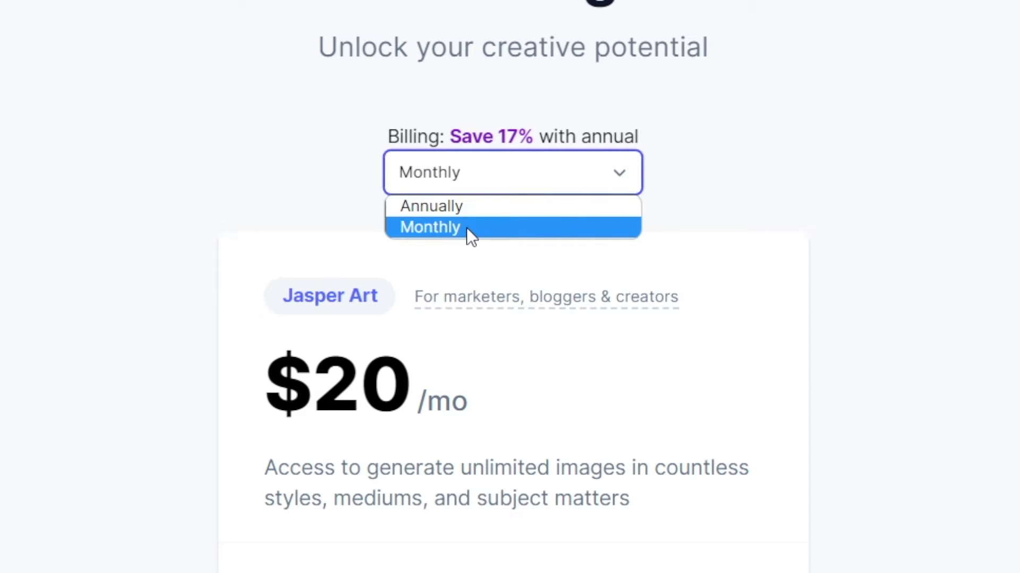
left_click(935, 268)
scroll(935, 268, "down", 3)
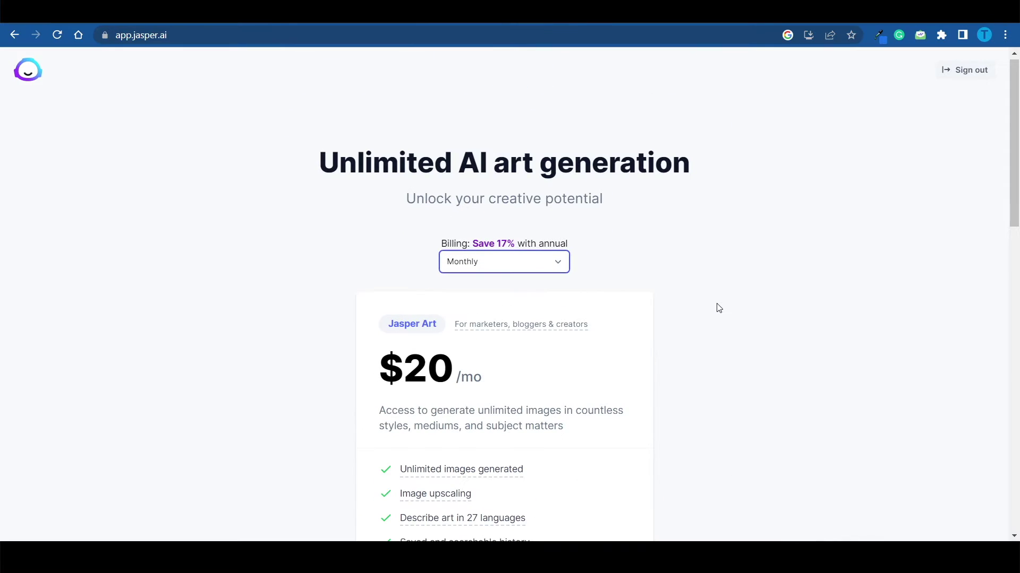
scroll(718, 308, "down", 2)
scroll(717, 307, "up", 2)
scroll(637, 265, "down", 1)
scroll(488, 316, "down", 2)
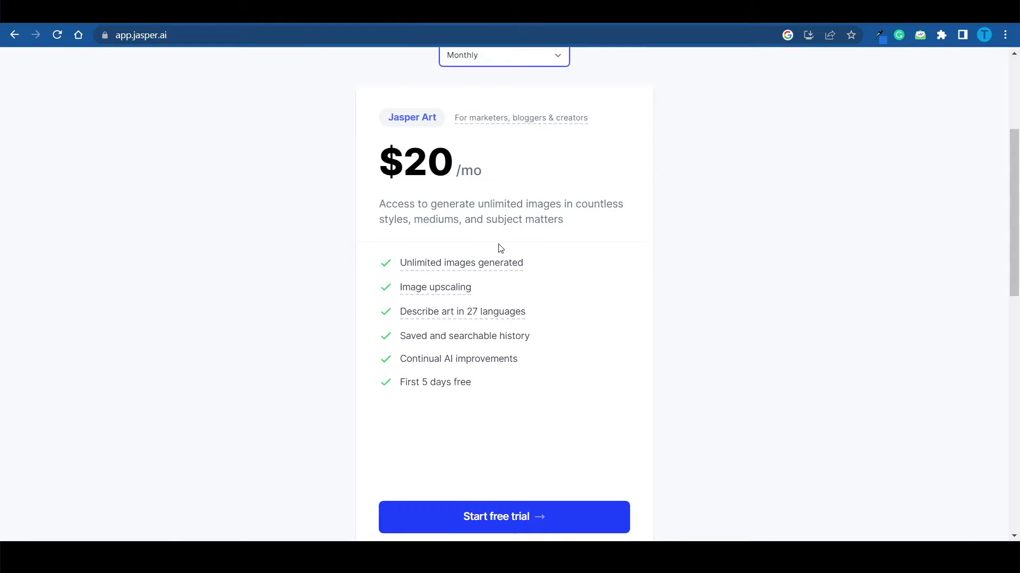
scroll(531, 282, "down", 4)
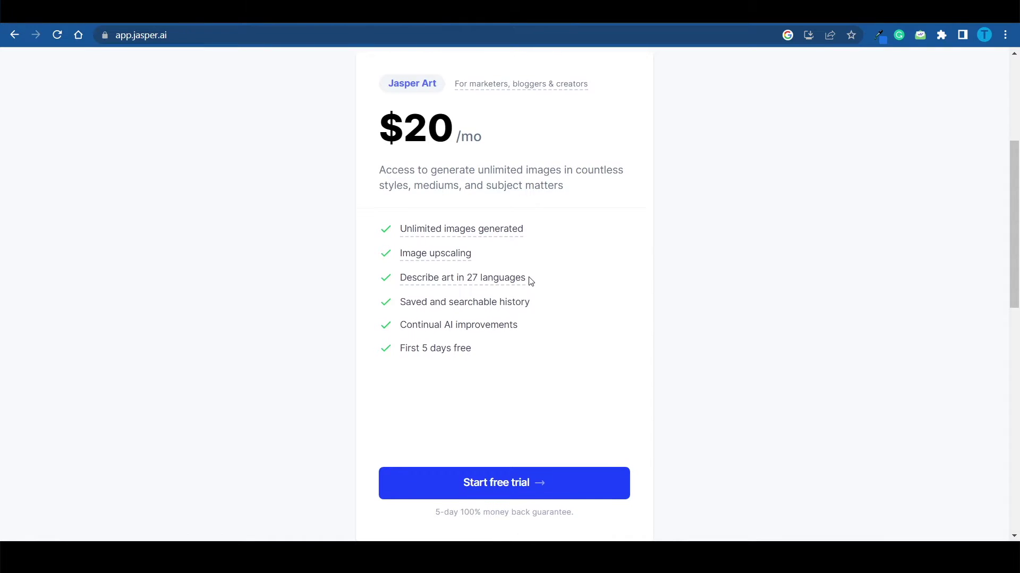
Step: Highlight the Image upscaling feature in the plan list, then clear the highlight
mouse_move(401, 229)
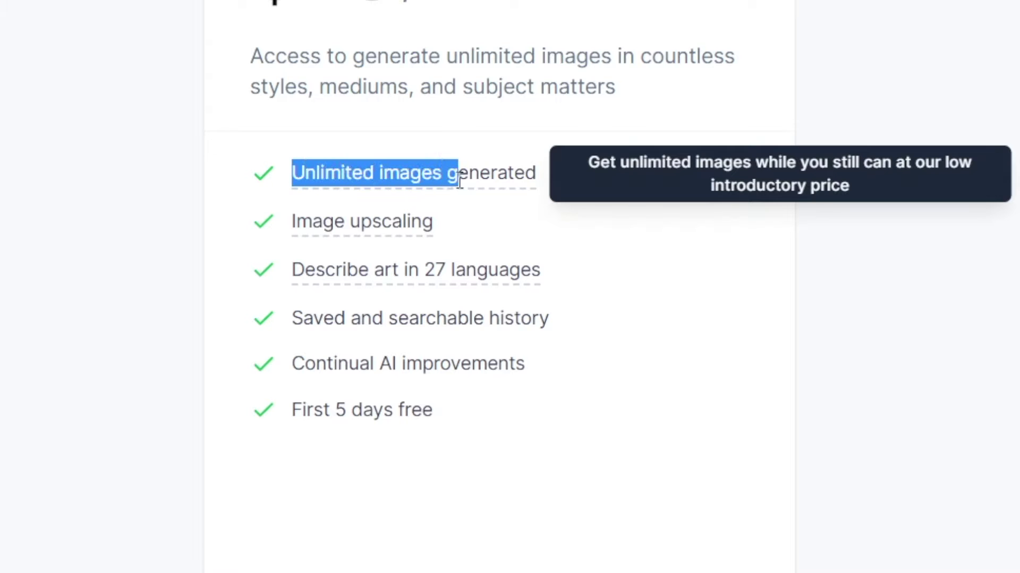
left_click(627, 296)
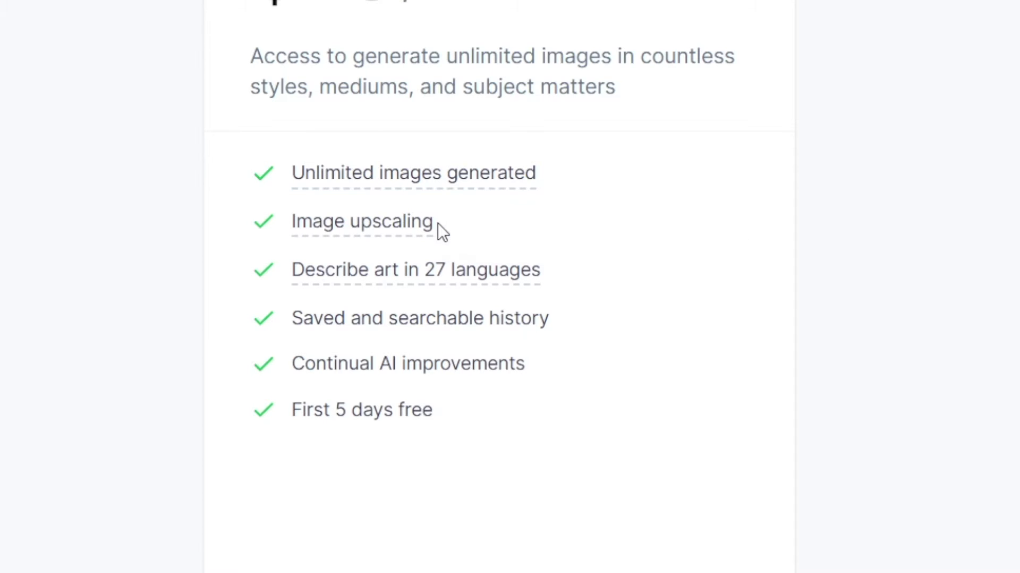
left_click_drag(438, 223, 286, 232)
left_click(762, 316)
mouse_move(344, 257)
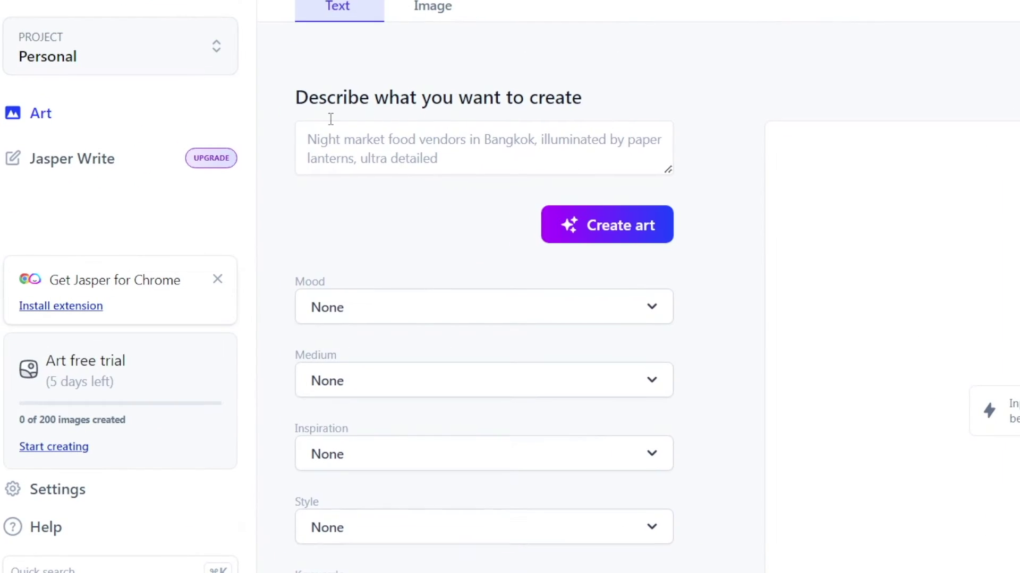
Step: Scroll through the Mood, Medium and Style fields below the description box
scroll(663, 193, "down", 2)
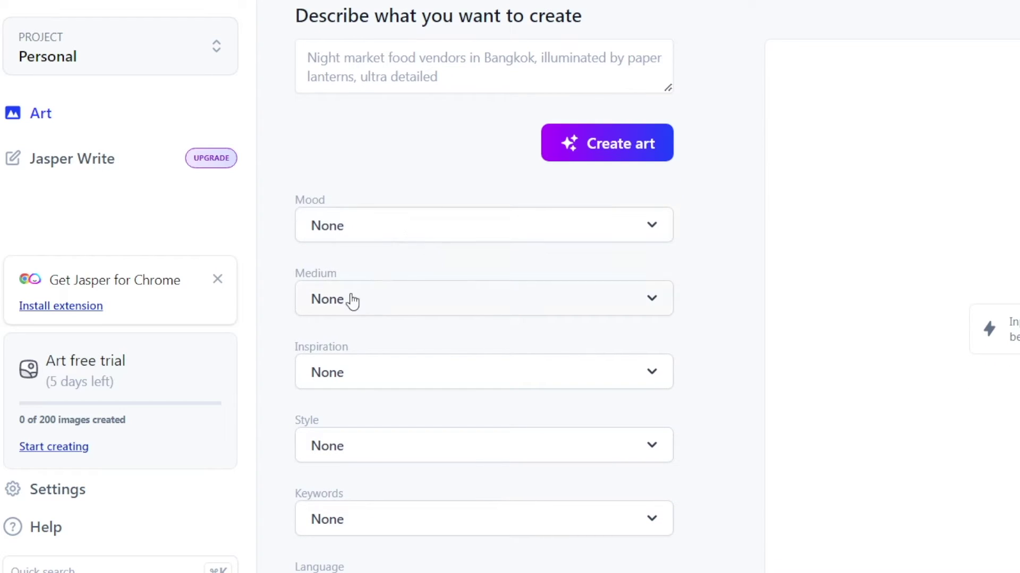
scroll(344, 371, "down", 3)
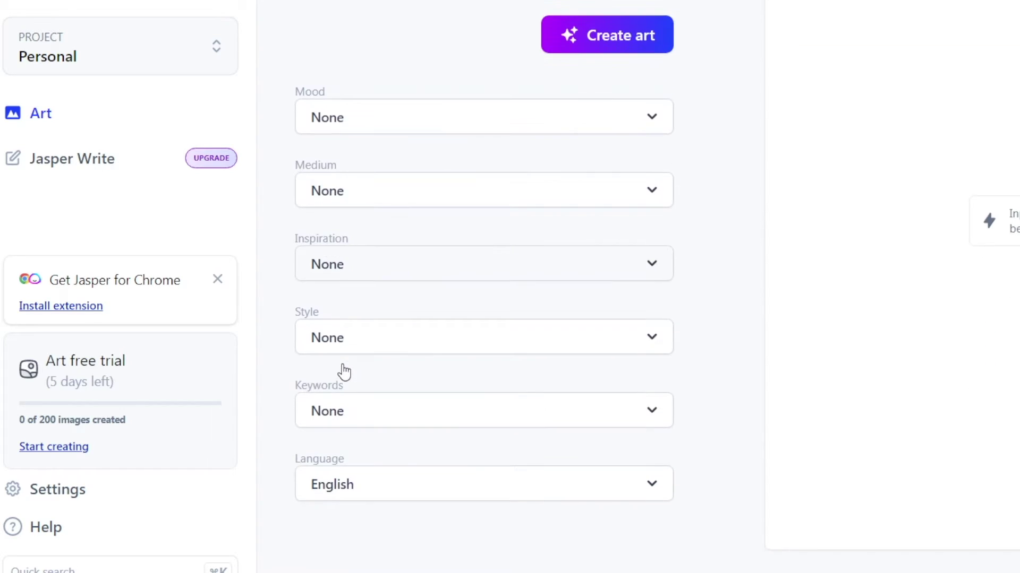
scroll(555, 295, "up", 5)
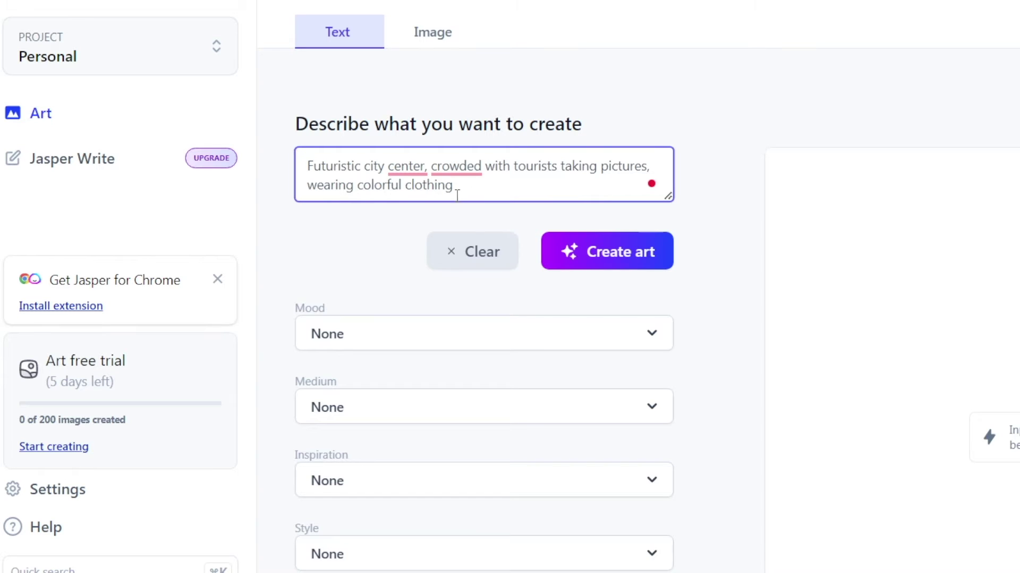
Step: Set the mood to Fun and the medium to Photography, leaving Inspiration at None
left_click(398, 336)
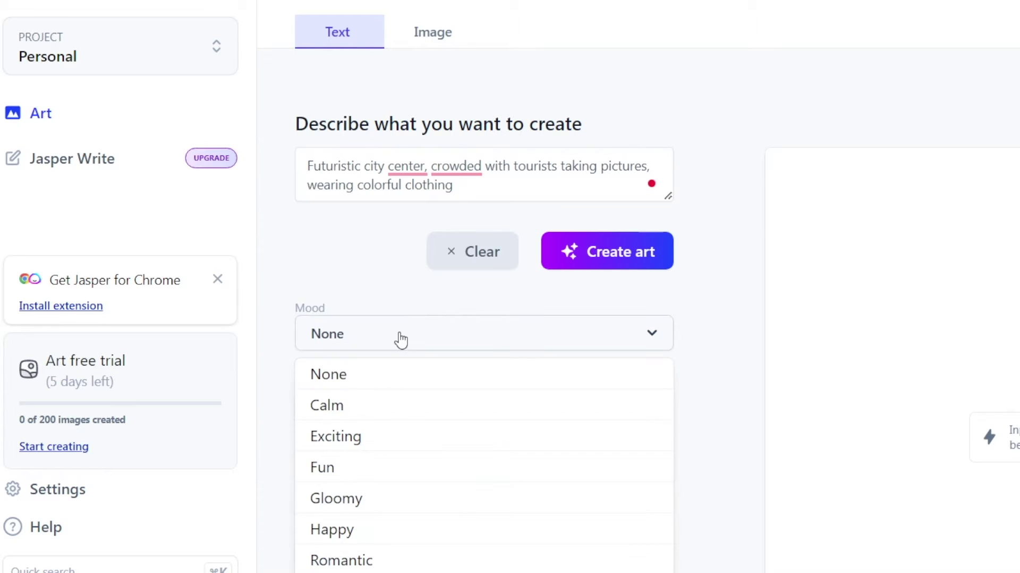
left_click(364, 467)
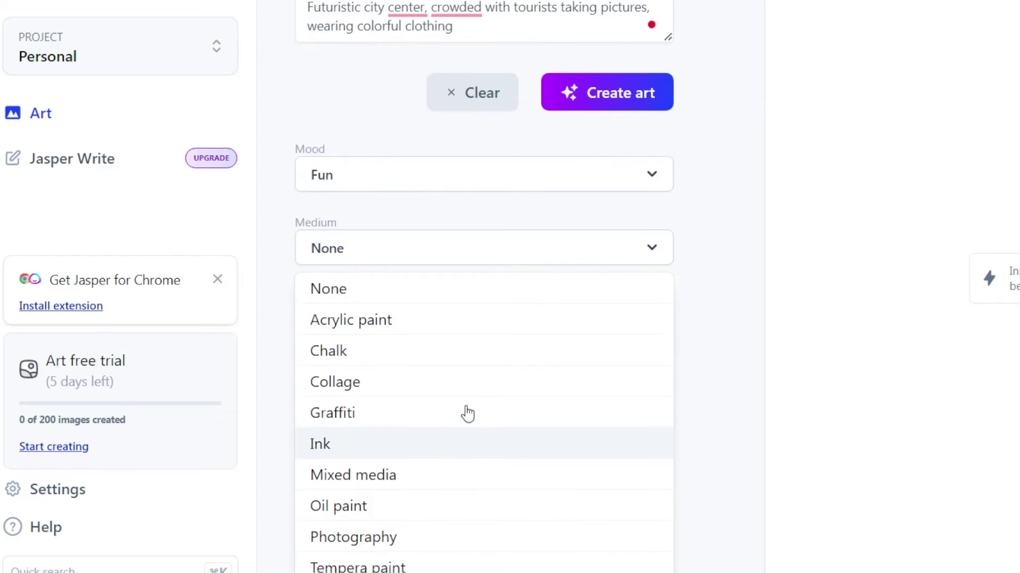
left_click(360, 551)
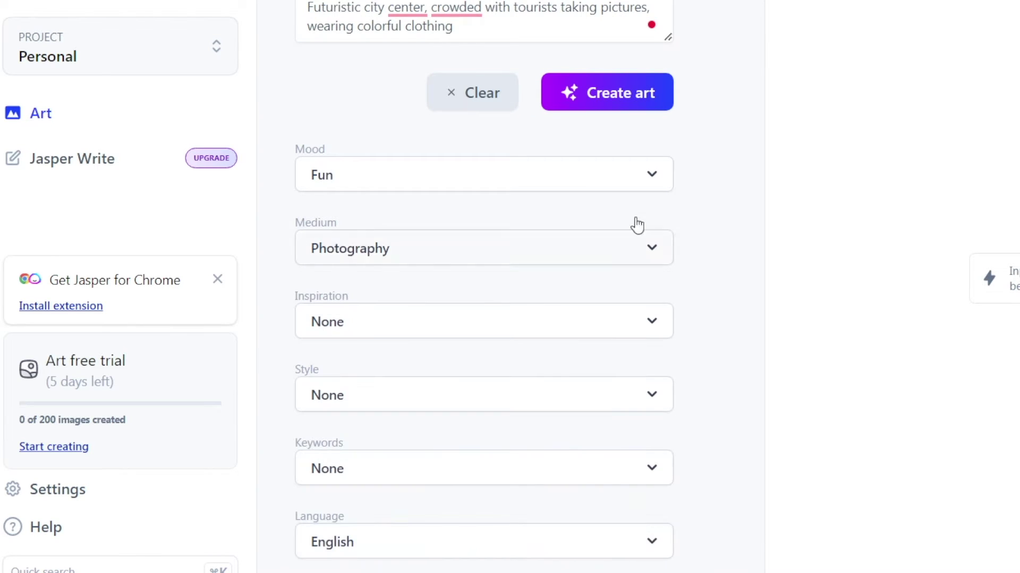
scroll(494, 294, "up", 1)
left_click(399, 369)
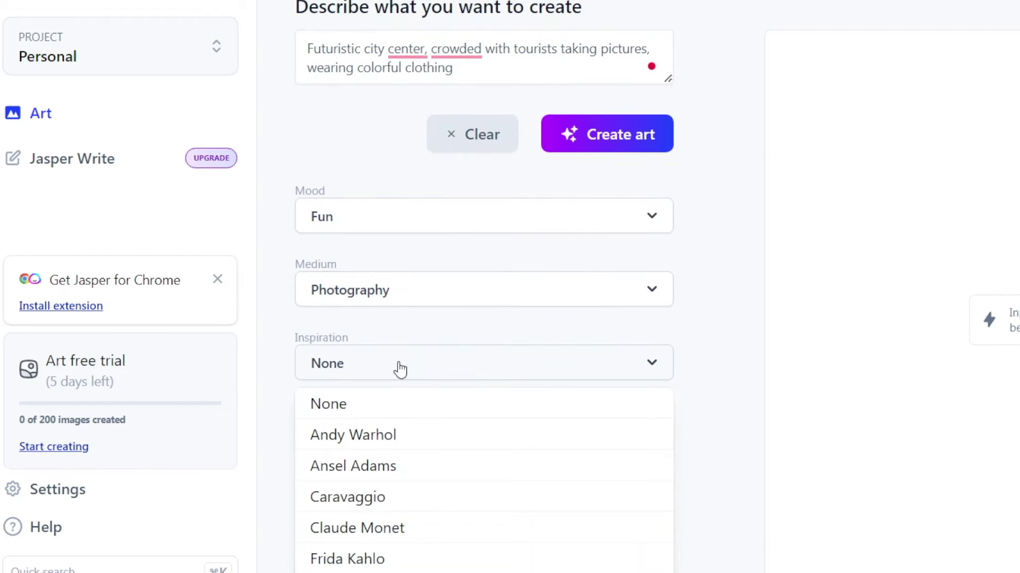
scroll(406, 539, "down", 3)
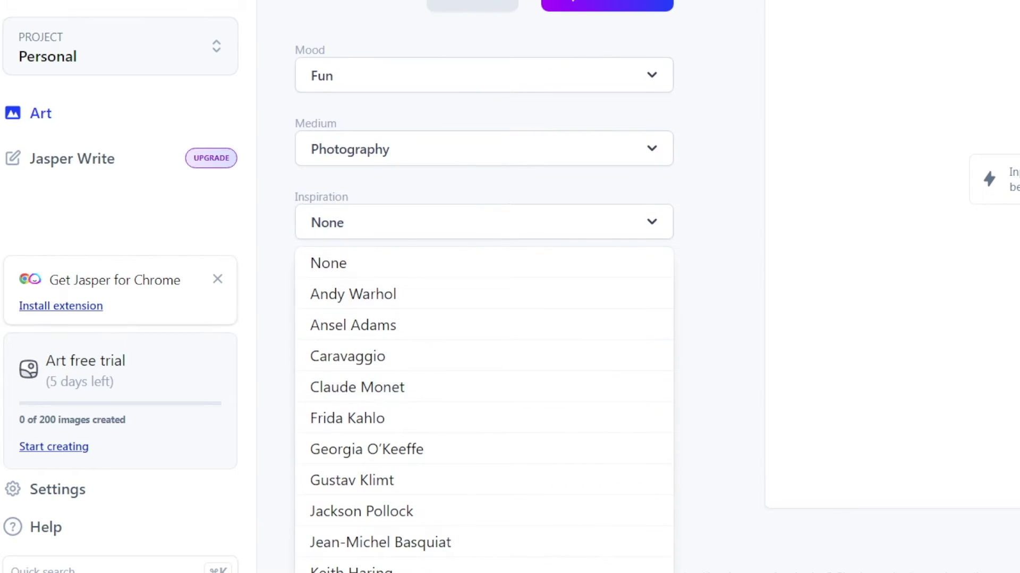
scroll(482, 425, "down", 2)
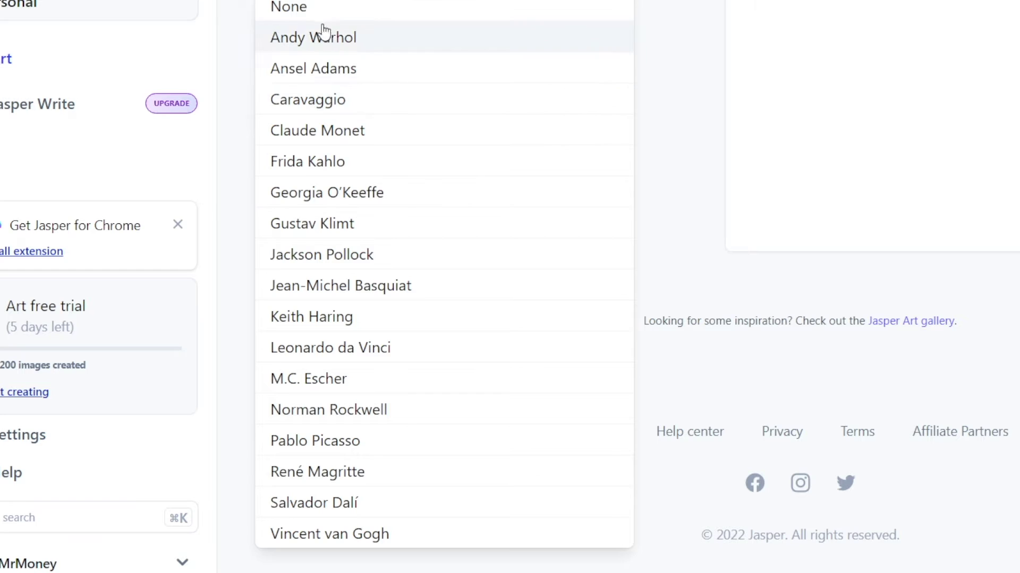
left_click(284, 16)
scroll(478, 32, "up", 3)
Step: Choose Realism as the style and add High resolution as the keyword
left_click(375, 197)
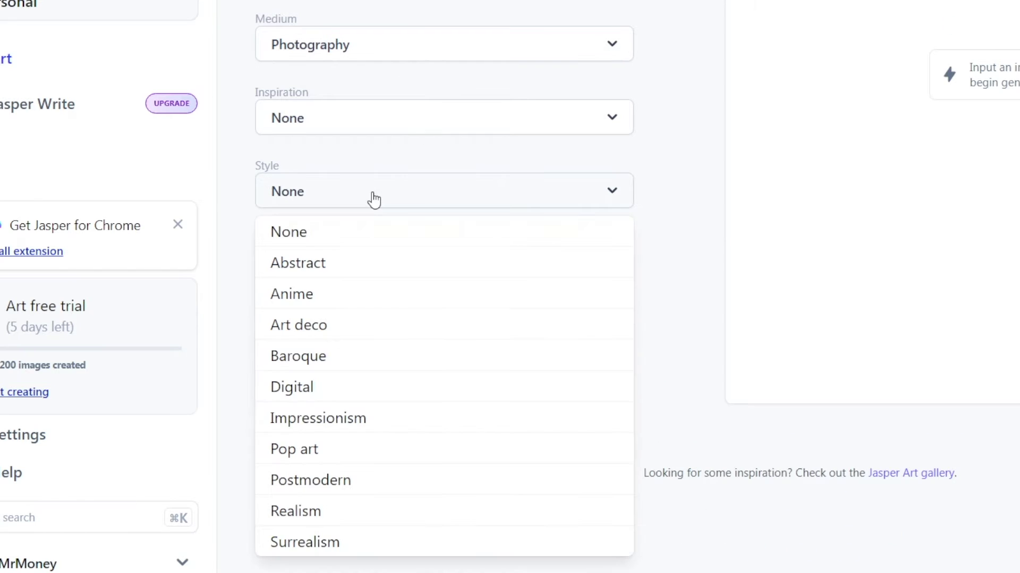
left_click(315, 517)
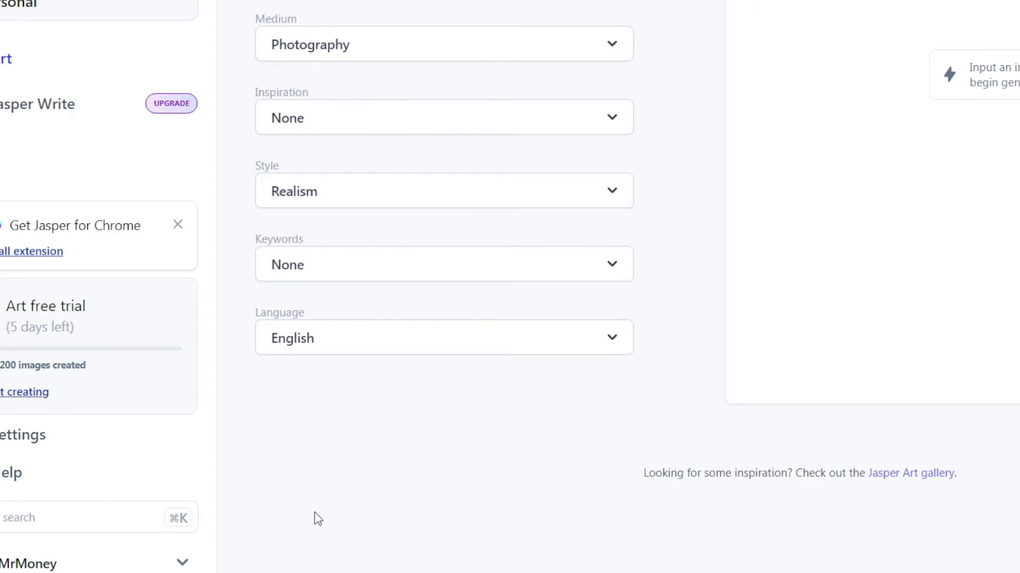
left_click(382, 264)
scroll(386, 410, "down", 2)
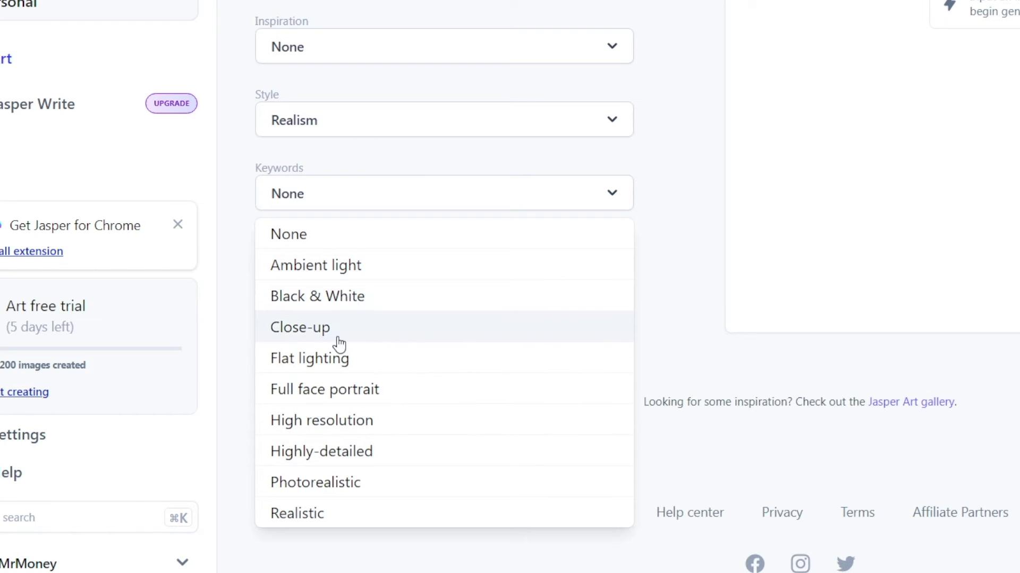
left_click(380, 421)
scroll(381, 387, "up", 3)
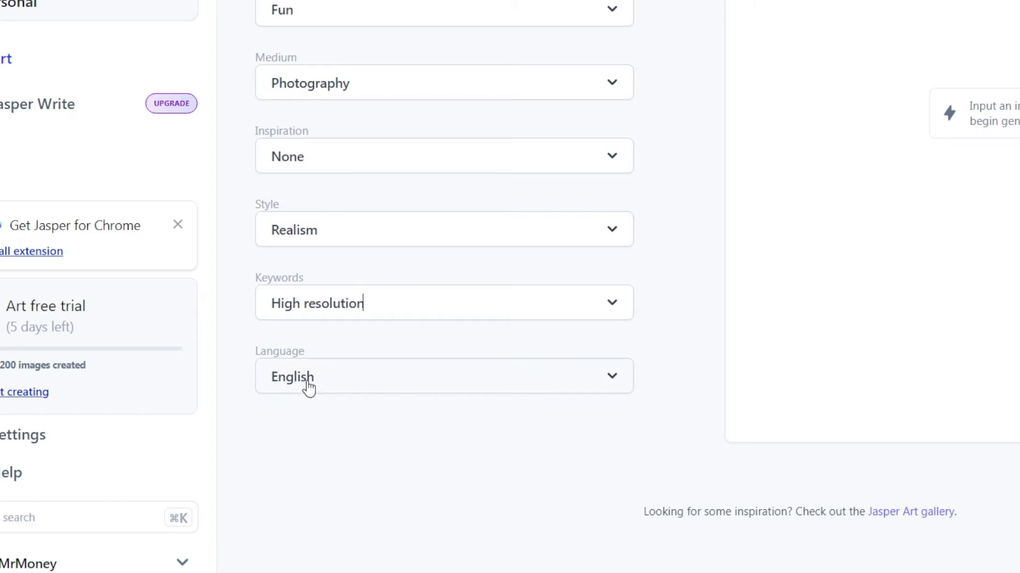
scroll(371, 385, "up", 5)
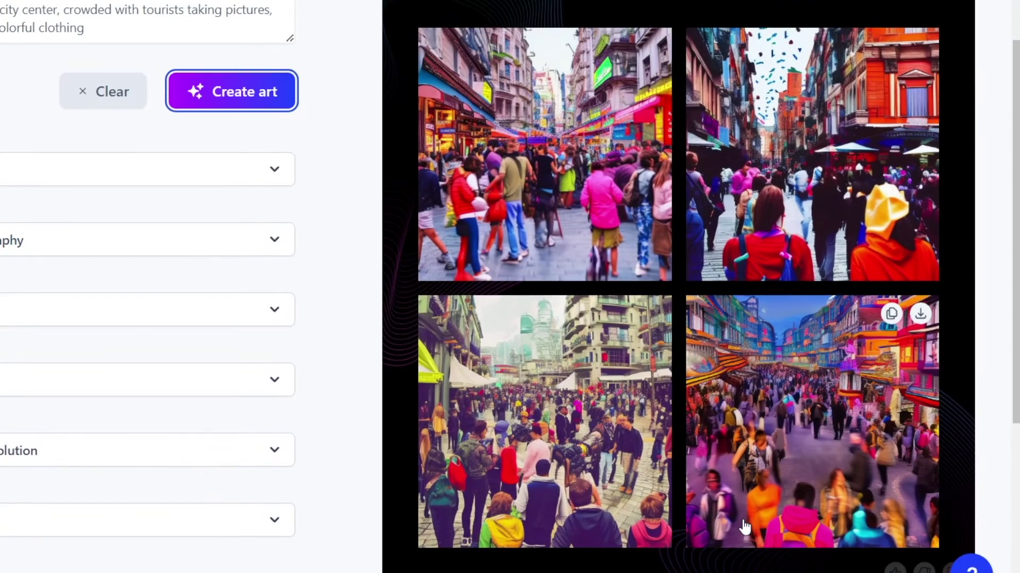
Step: Enlarge the bottom-left generated image, then return to the four-image grid
left_click(567, 419)
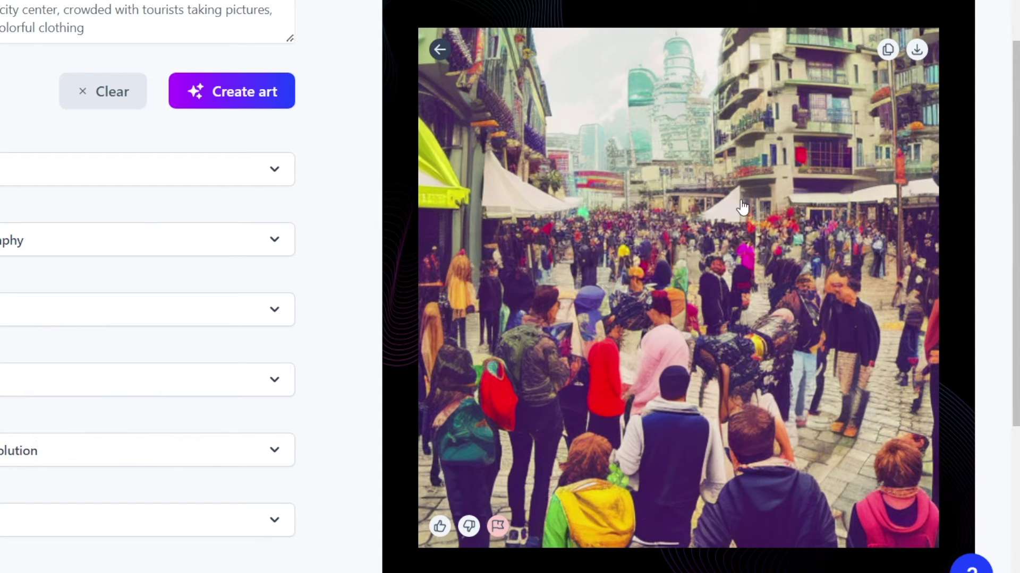
left_click(439, 50)
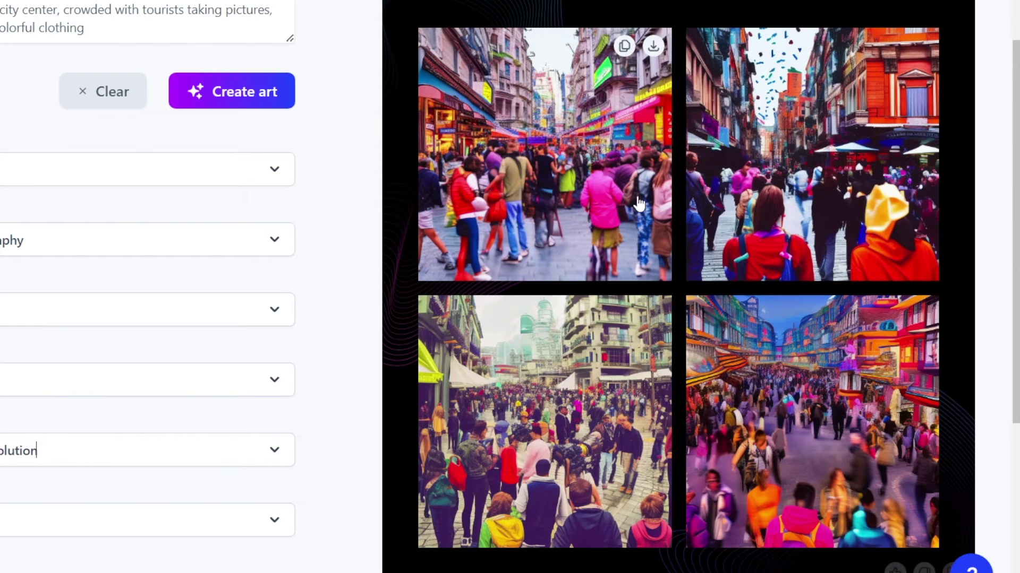
scroll(801, 408, "down", 1)
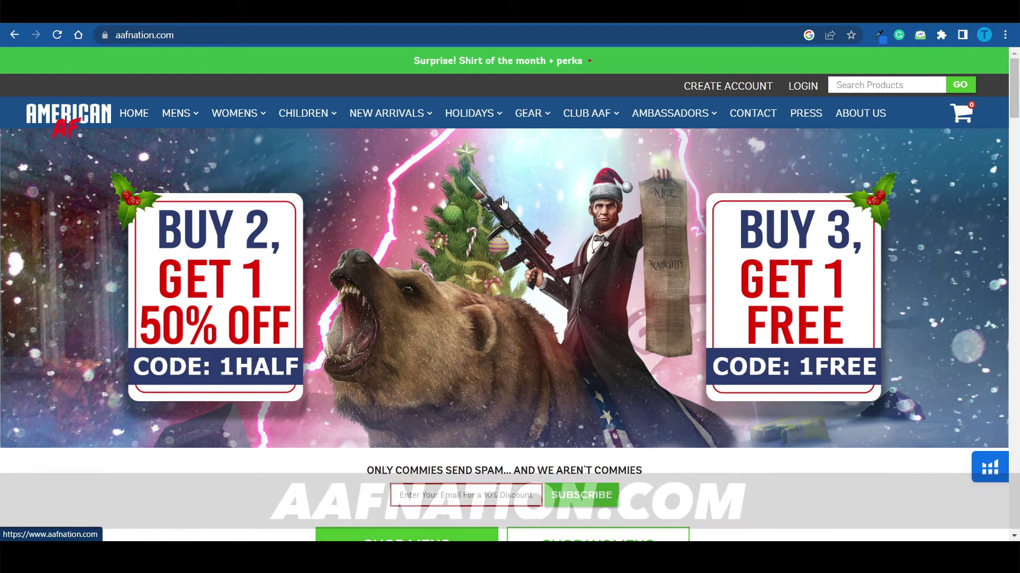
Step: Scroll down through aafnation.com's New Arrivals product grid and back up
scroll(713, 234, "down", 5)
scroll(722, 265, "down", 5)
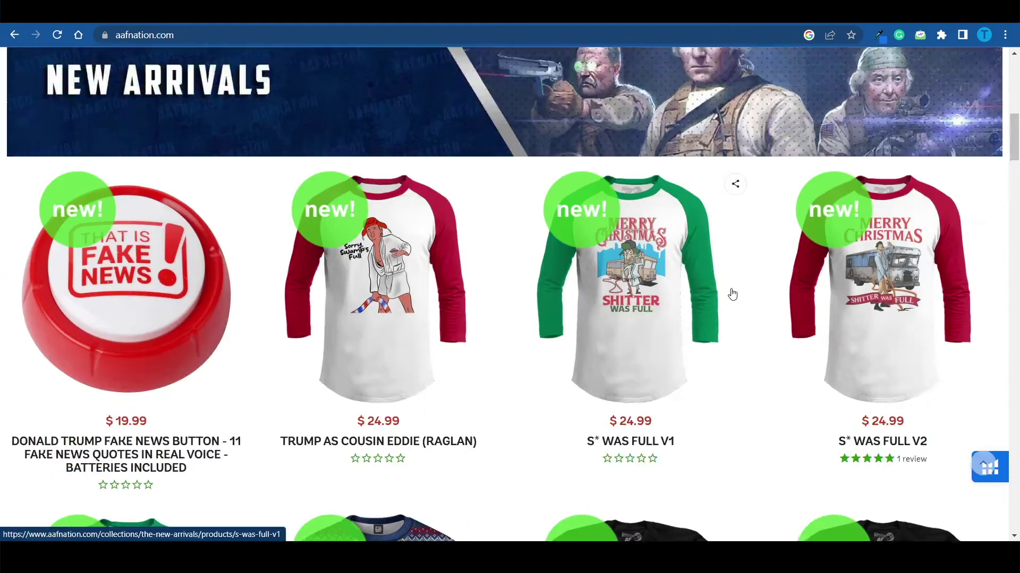
scroll(728, 291, "up", 4)
scroll(732, 295, "down", 4)
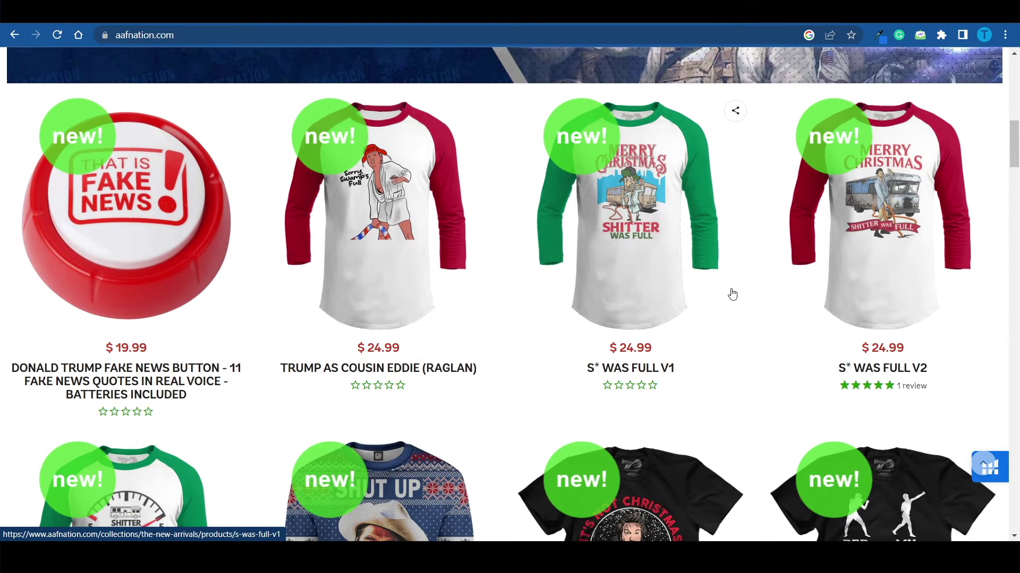
scroll(751, 334, "down", 5)
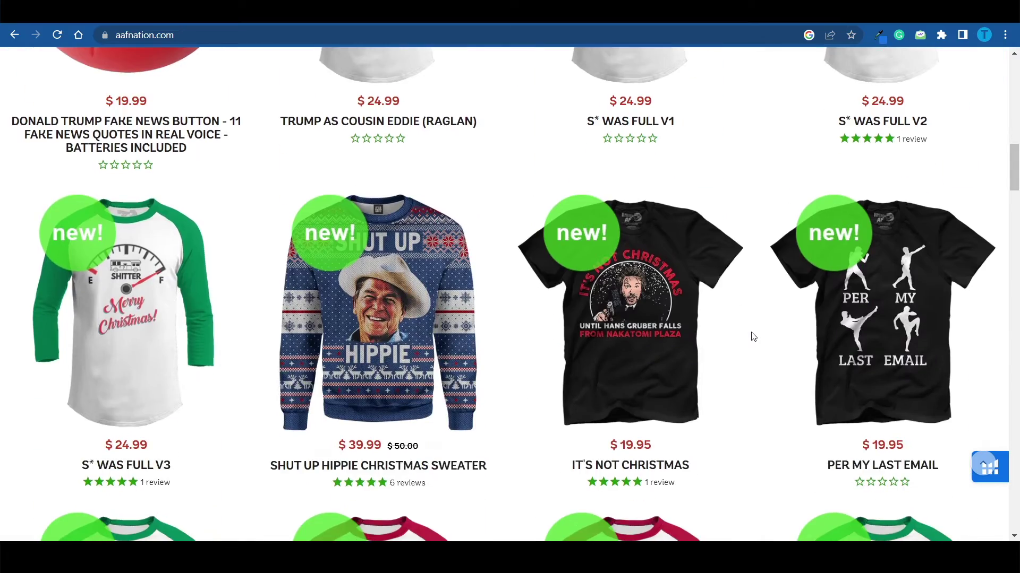
scroll(751, 334, "up", 15)
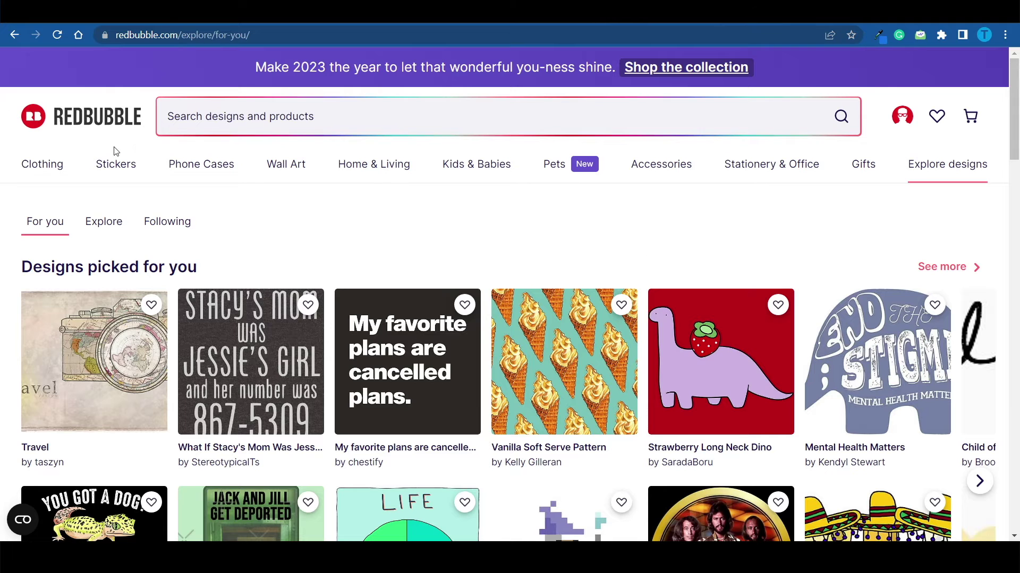
Step: From the Redbubble account avatar menu, choose Sell Your Art
left_click(902, 121)
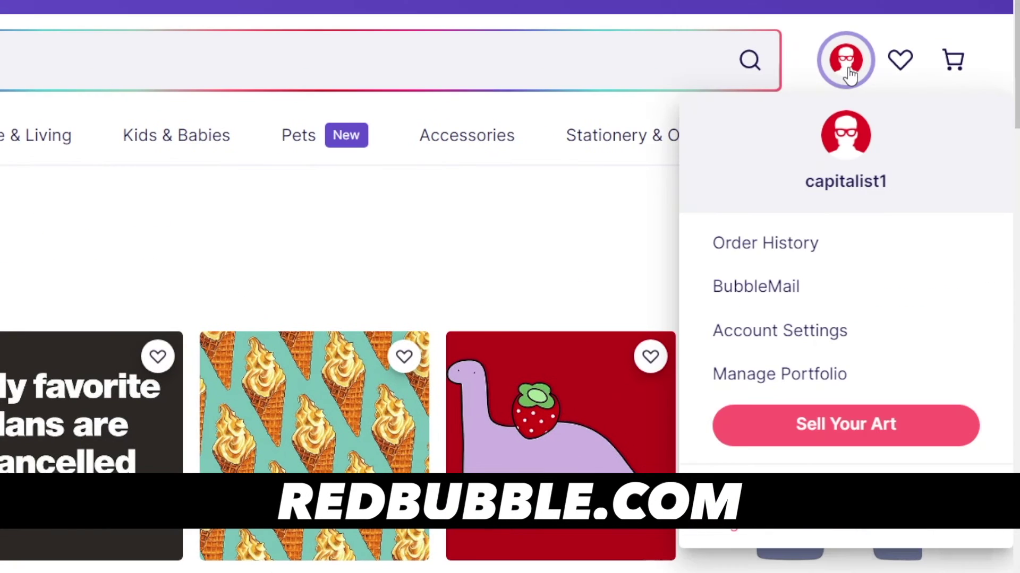
left_click(815, 443)
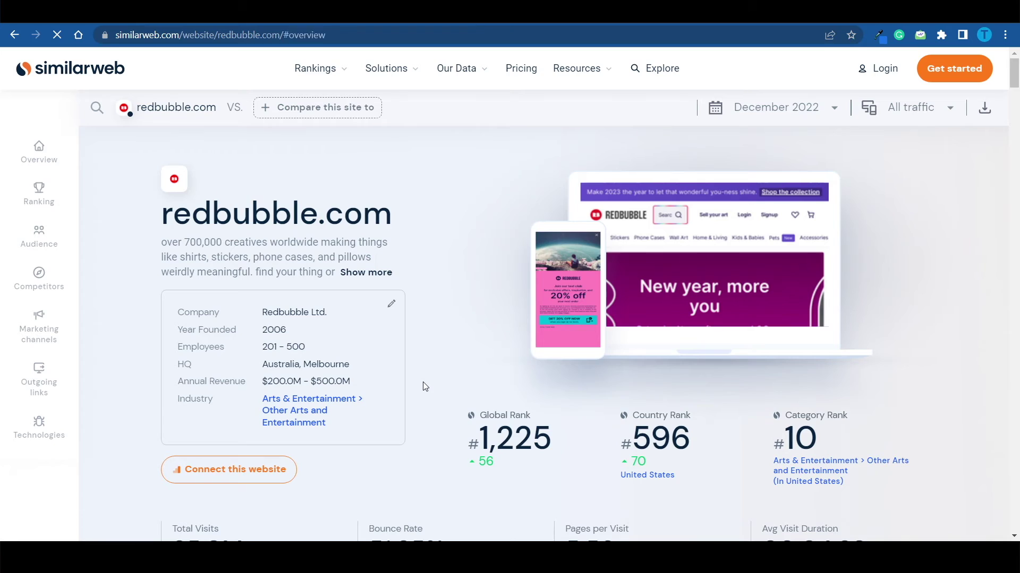
Step: Scroll redbubble.com's Similarweb report to Total Visits and Geography & Country Targeting
scroll(425, 387, "down", 3)
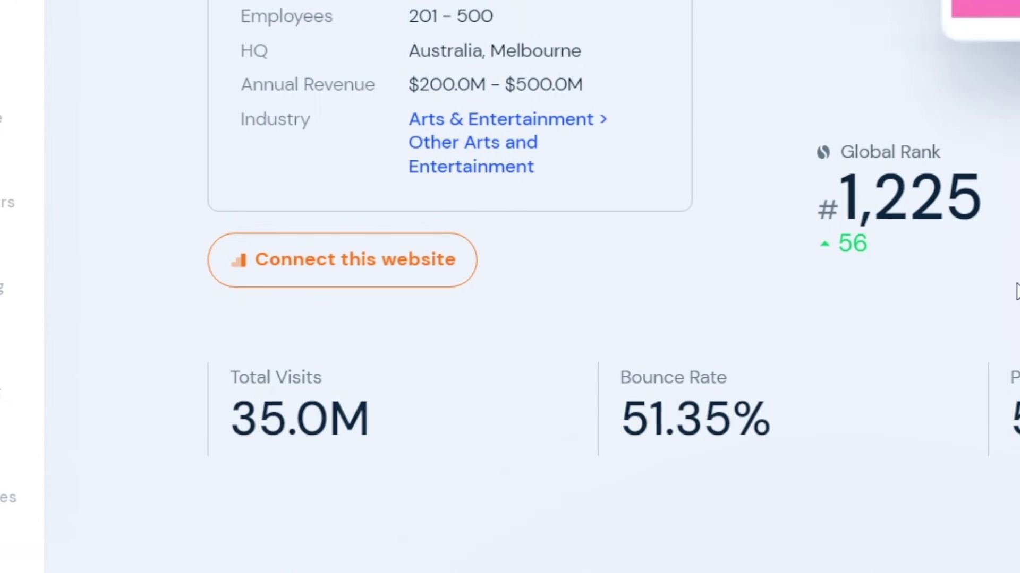
scroll(658, 353, "down", 10)
scroll(657, 353, "down", 15)
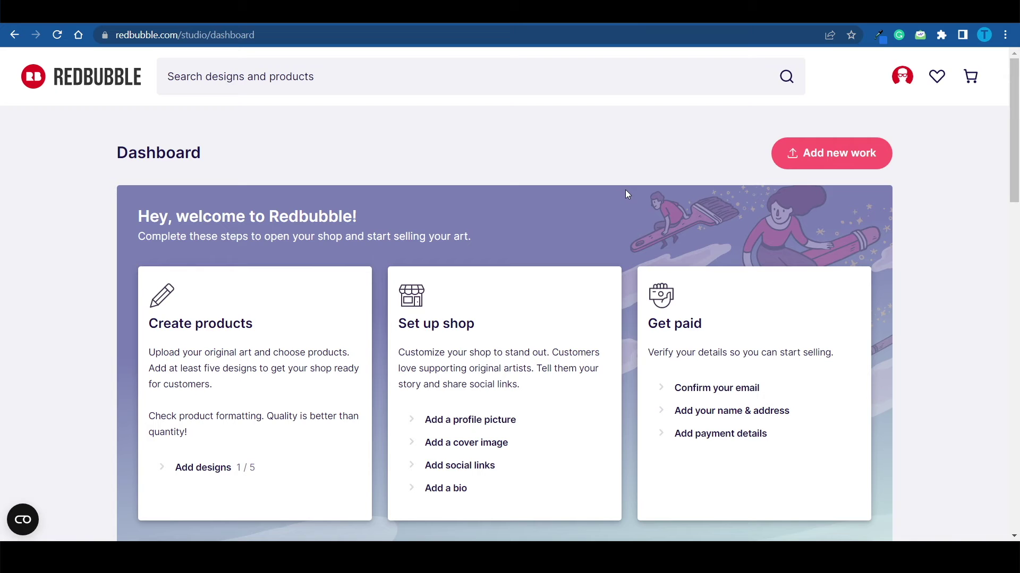
scroll(626, 190, "down", 3)
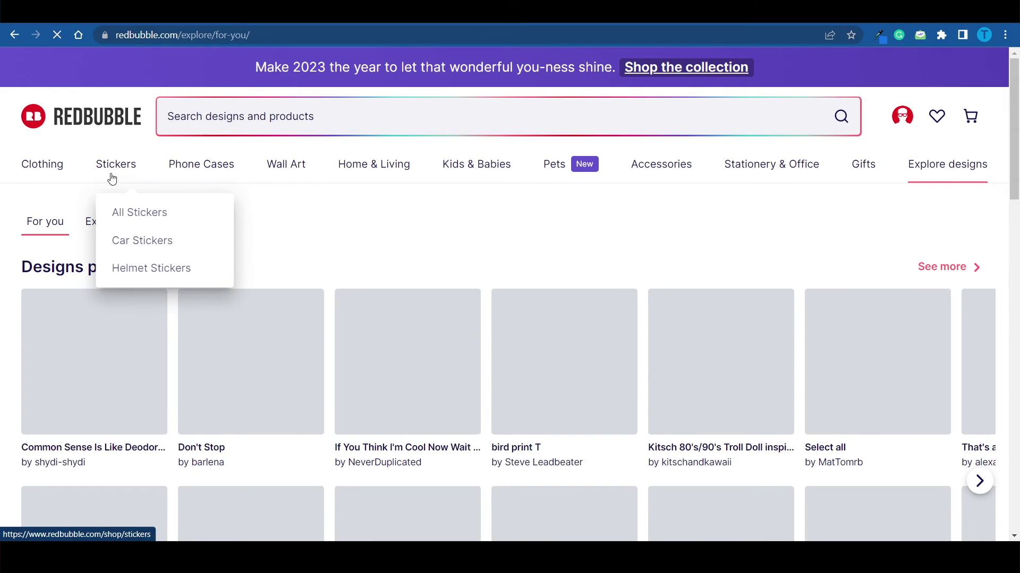
Step: Browse the Stickers and Clothing categories on Redbubble's Explore designs page
mouse_move(51, 174)
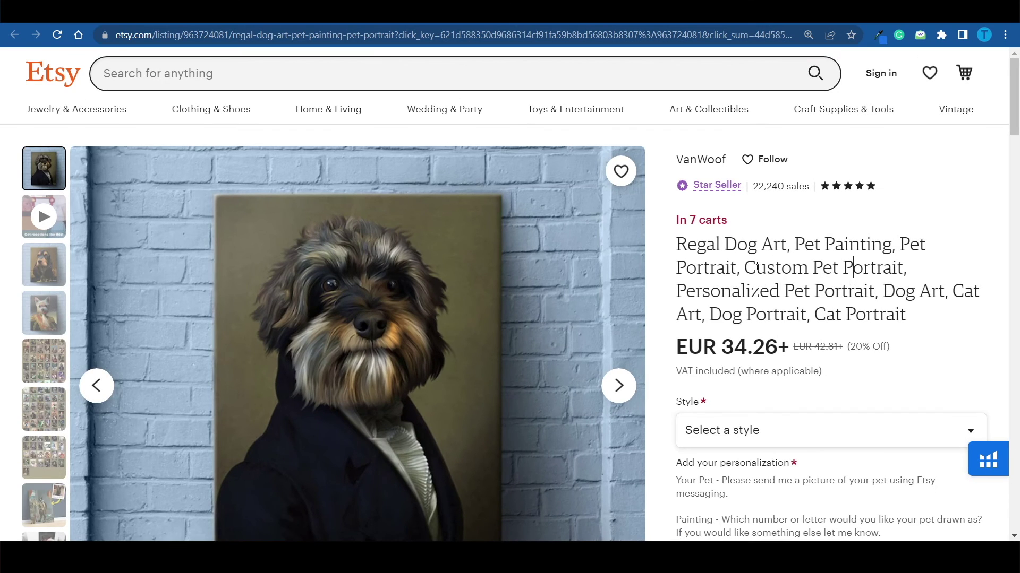
Step: View the dog-in-costume, terrier and spaniel photos, then check the listing's Style options
scroll(757, 266, "down", 2)
left_click(43, 401)
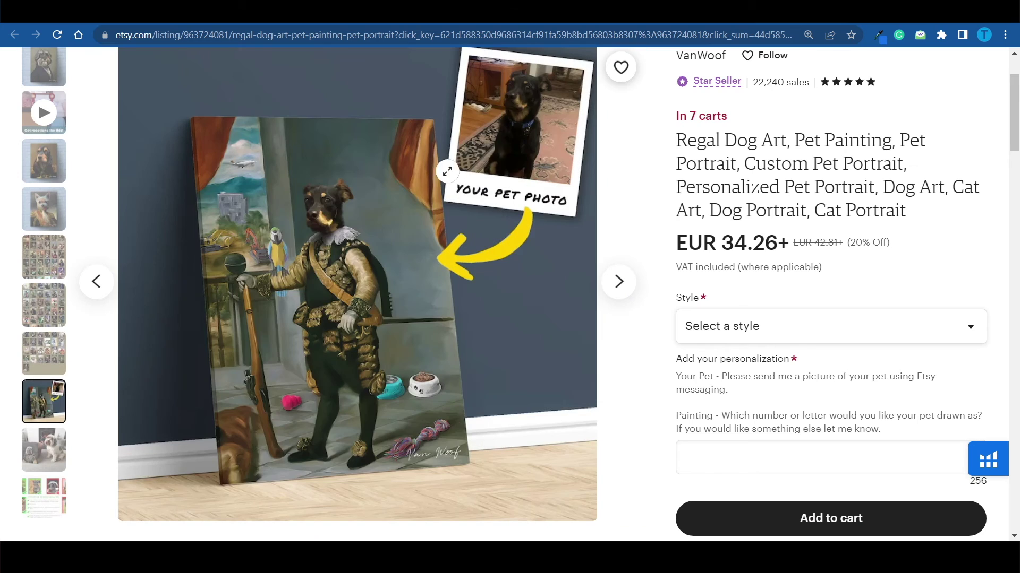
scroll(510, 294, "up", 1)
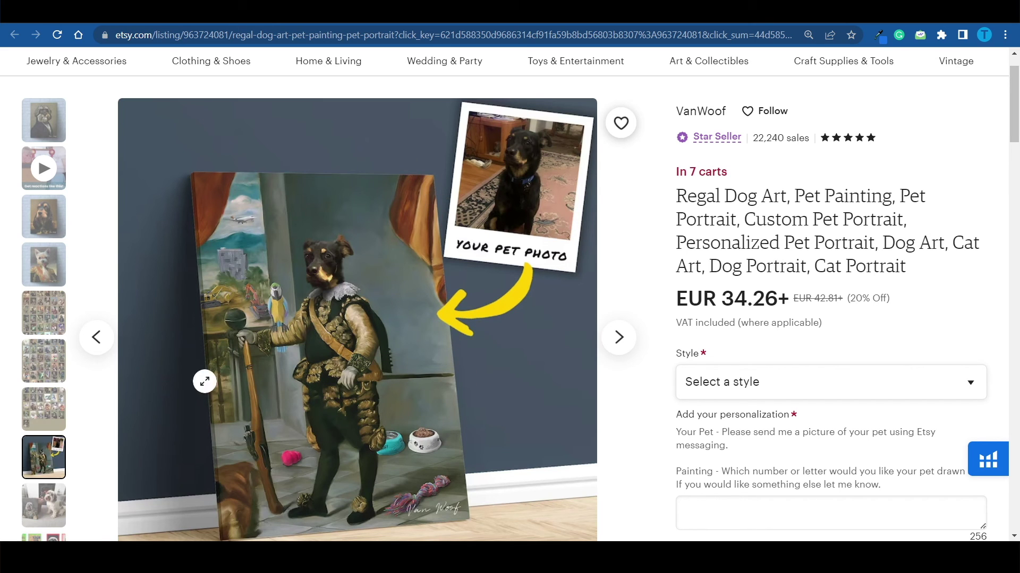
left_click(33, 257)
left_click(50, 223)
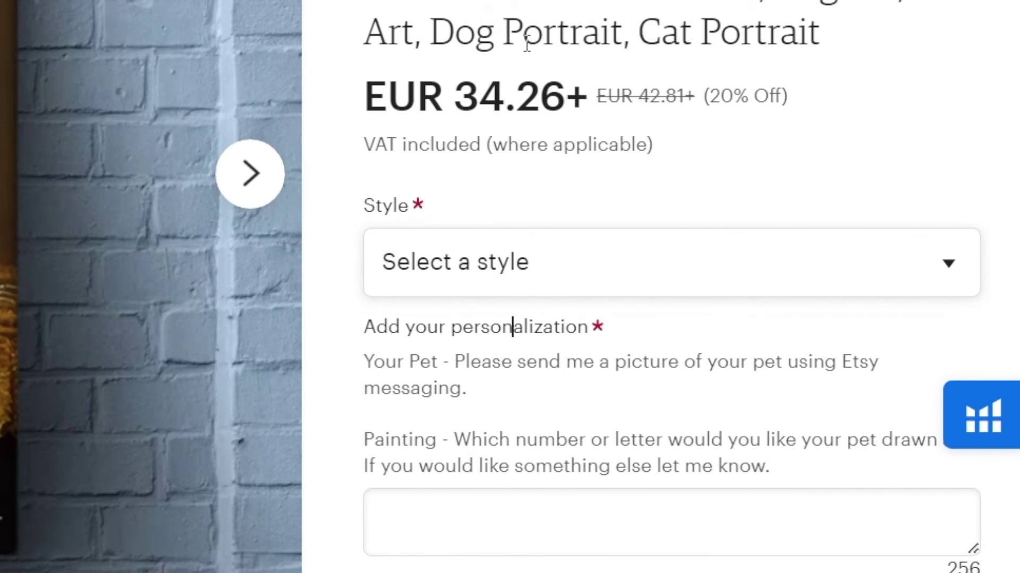
left_click(454, 289)
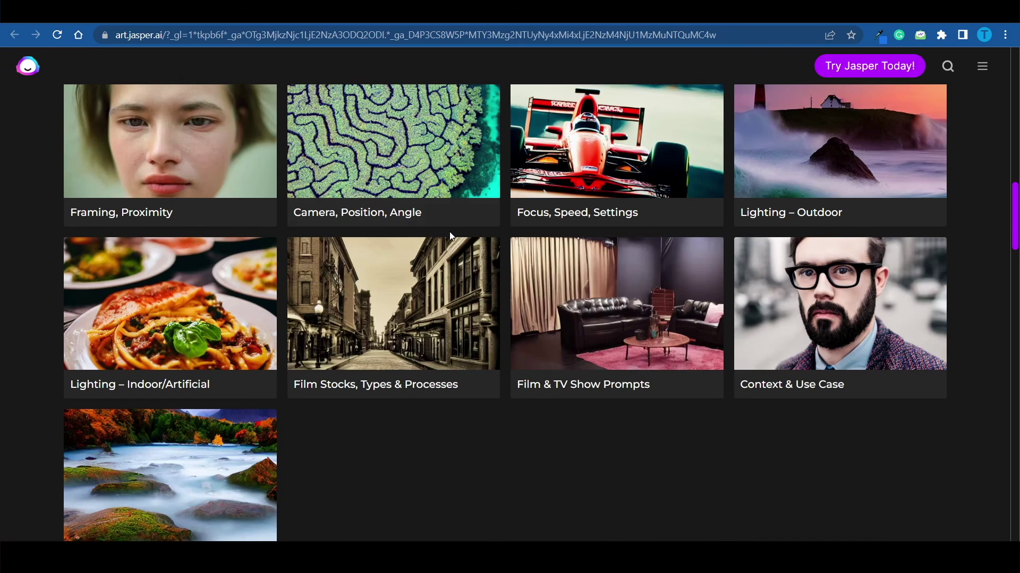
Step: Scroll up to the Jasper Art Gallery header introducing the text-to-image tool
scroll(450, 235, "up", 15)
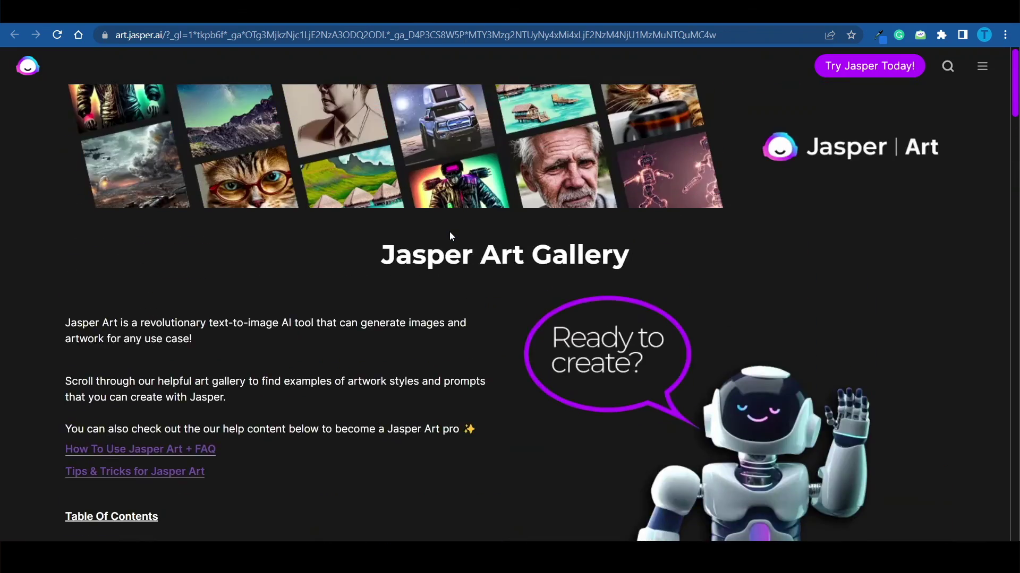